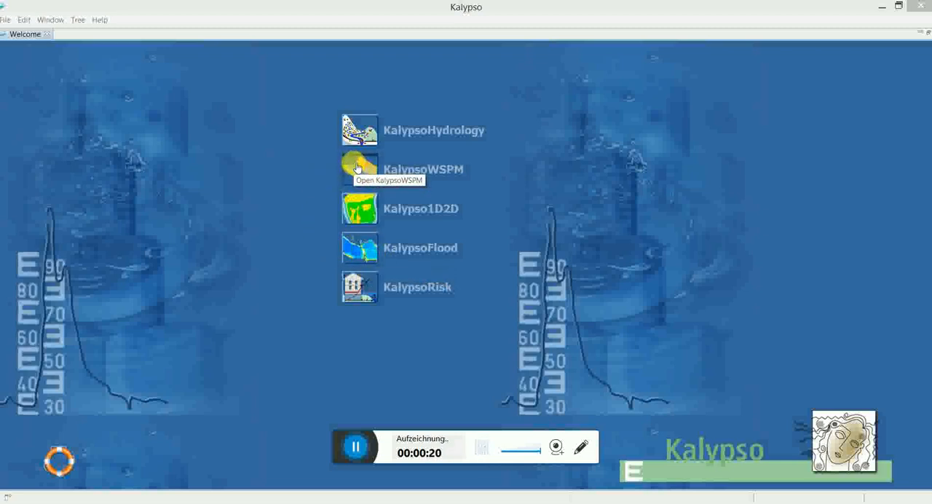
Step: Open the Este_1d project in KalypsoWSPM and display Längsschnitt.kod from the _aktuell results of Calculation_HQ100_Status_quo
{"action": "left_click", "coordinate": [357, 168]}
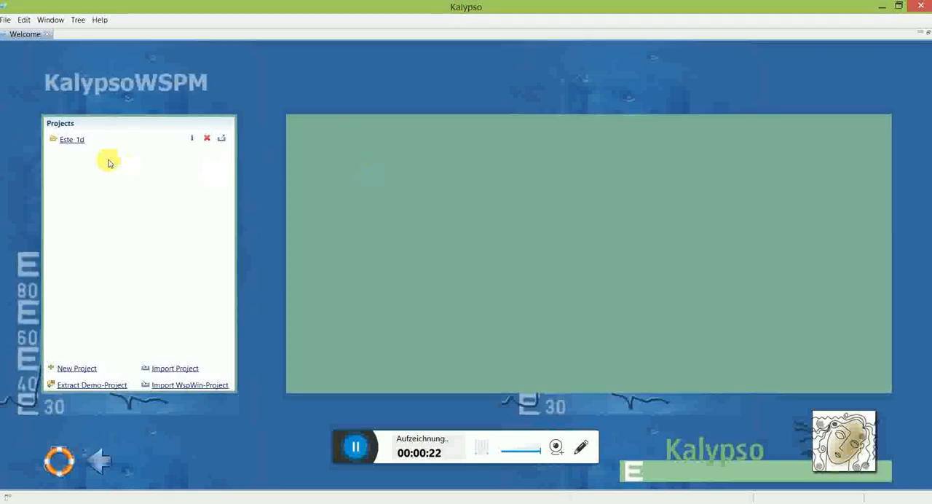
{"action": "left_click", "coordinate": [69, 140]}
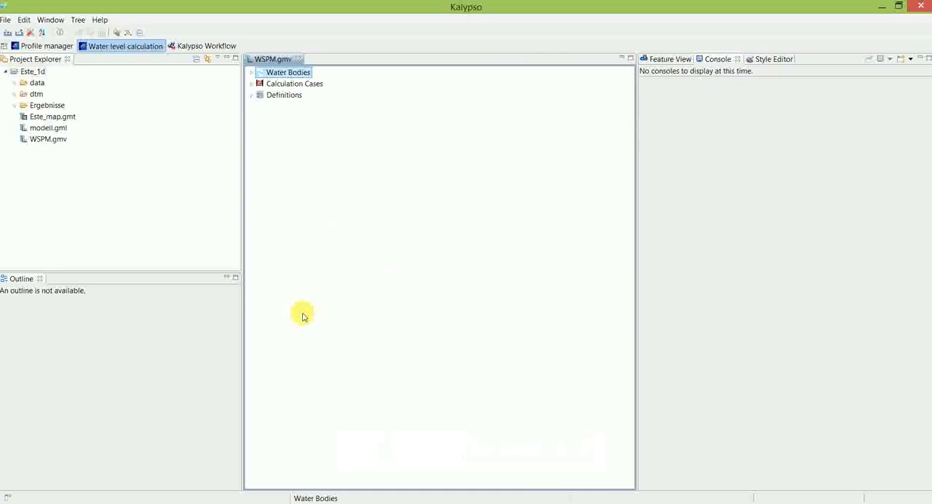
{"action": "left_click", "coordinate": [14, 106]}
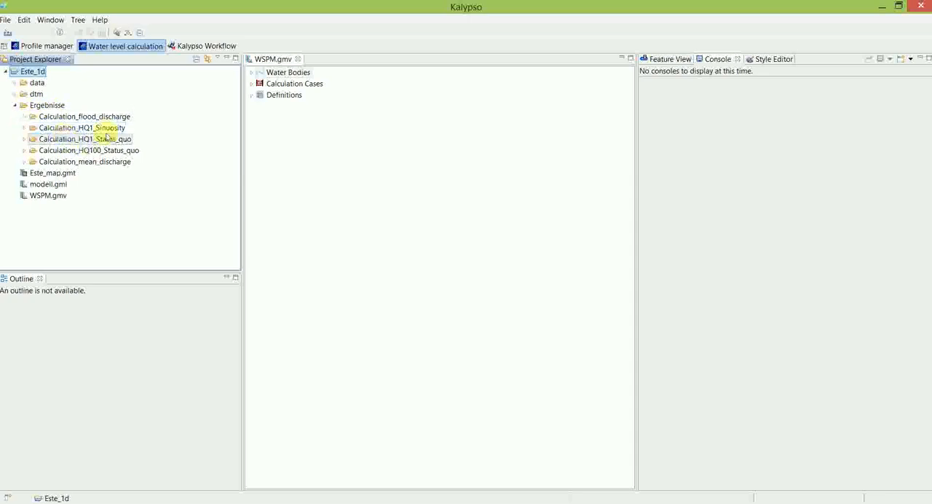
{"action": "left_click", "coordinate": [25, 150]}
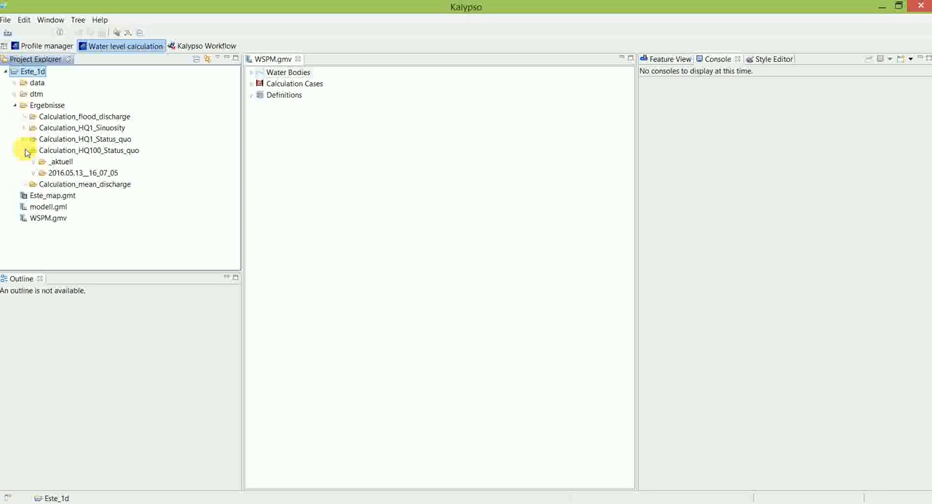
{"action": "left_click", "coordinate": [33, 162]}
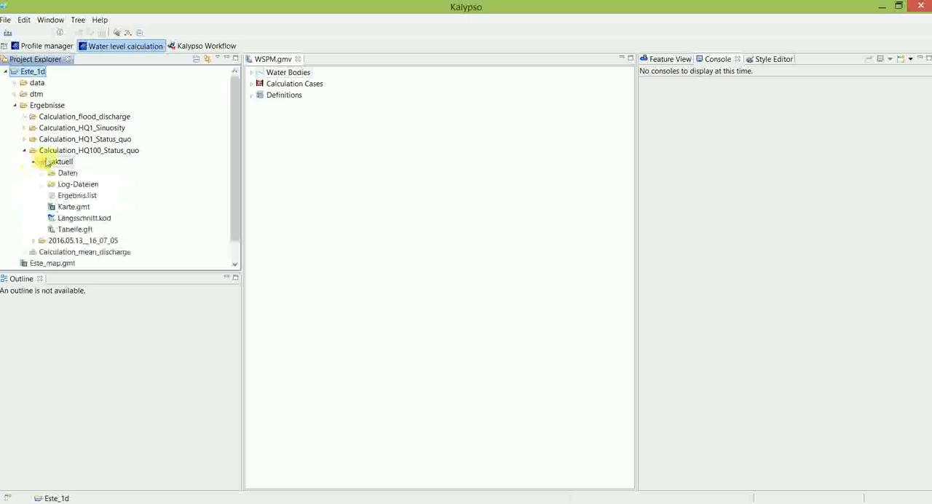
{"action": "left_click", "coordinate": [84, 218]}
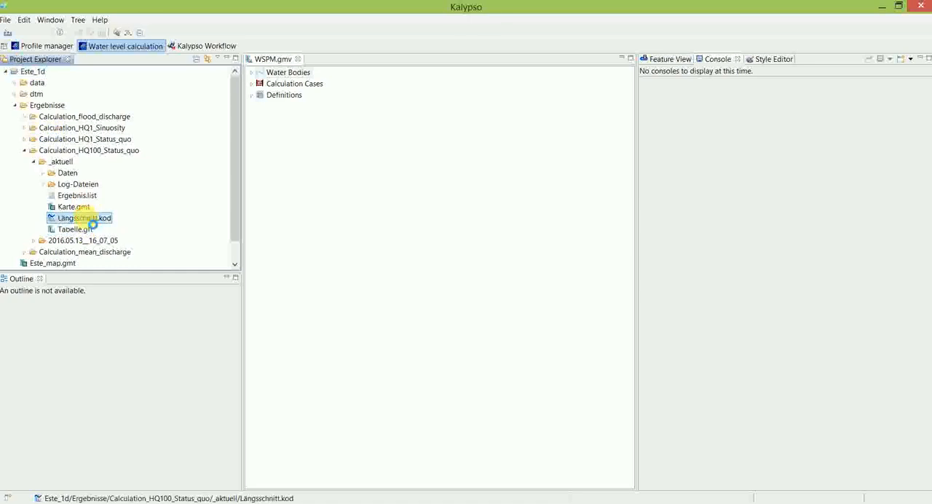
{"action": "double_click", "coordinate": [87, 219]}
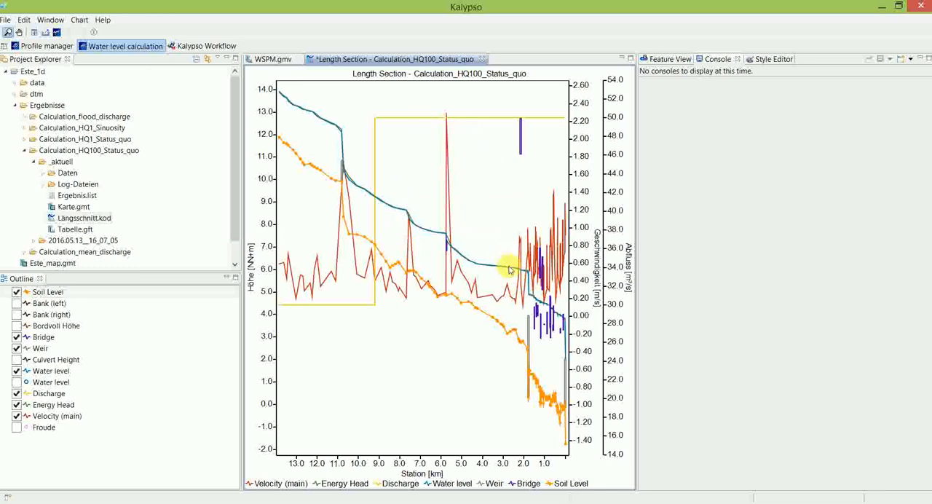
Step: View the Tabelle.gft result table of Calculation_HQ100_Status_quo and collapse that calculation's folder
{"action": "mouse_move", "coordinate": [500, 269]}
{"action": "double_click", "coordinate": [75, 230]}
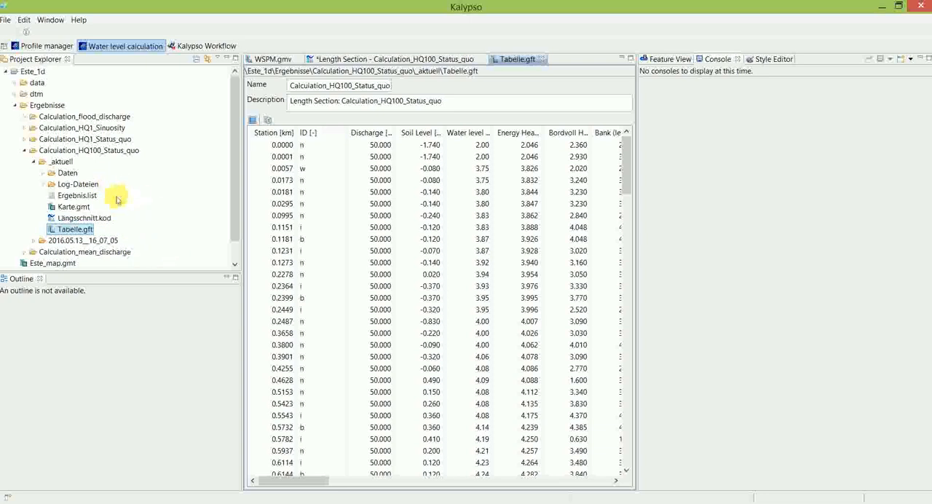
{"action": "left_click", "coordinate": [24, 151]}
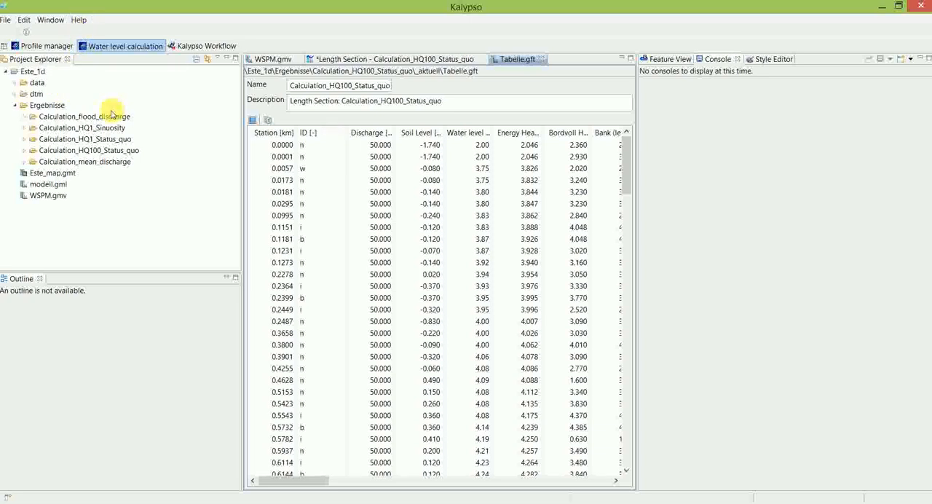
Step: Return to the main welcome page and open the KalypsoFlood module
{"action": "left_click", "coordinate": [80, 20]}
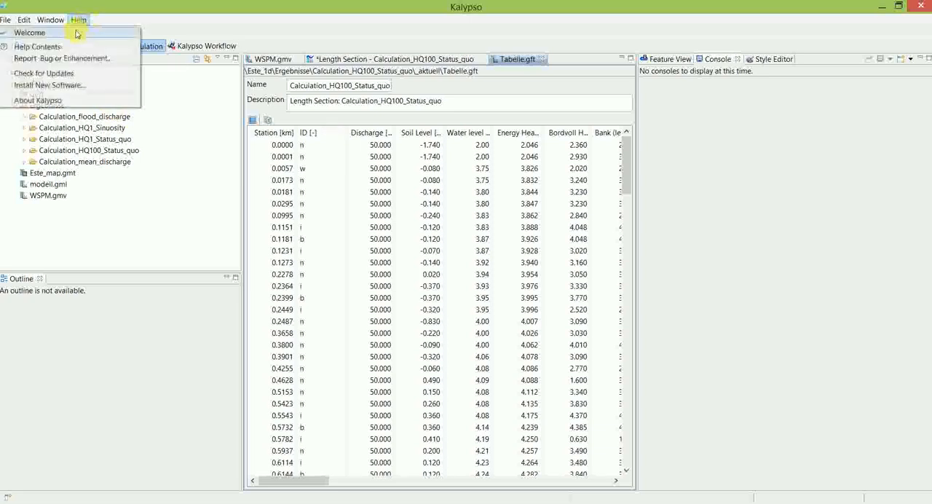
{"action": "left_click", "coordinate": [76, 32]}
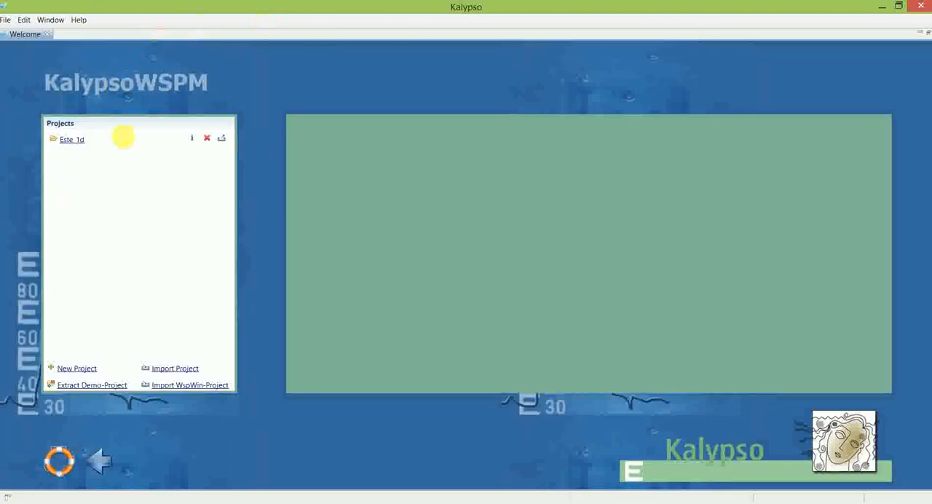
{"action": "left_click", "coordinate": [98, 461]}
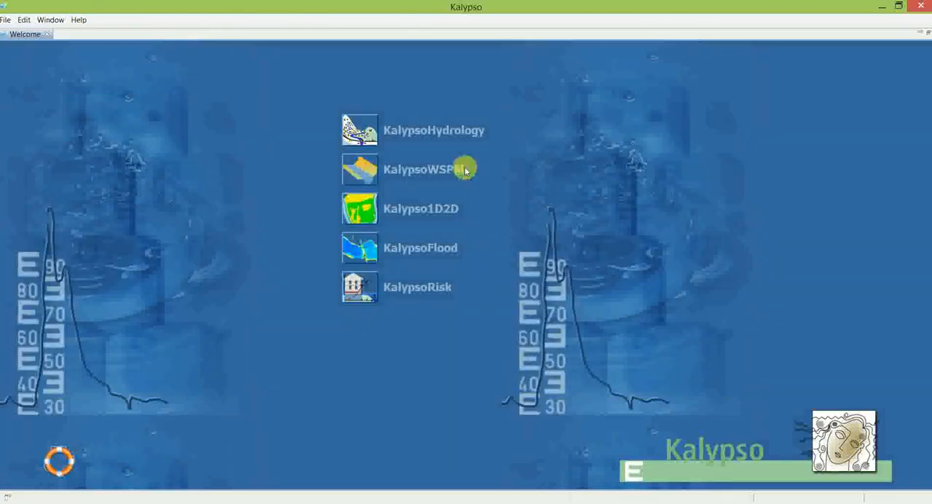
{"action": "left_click", "coordinate": [359, 249]}
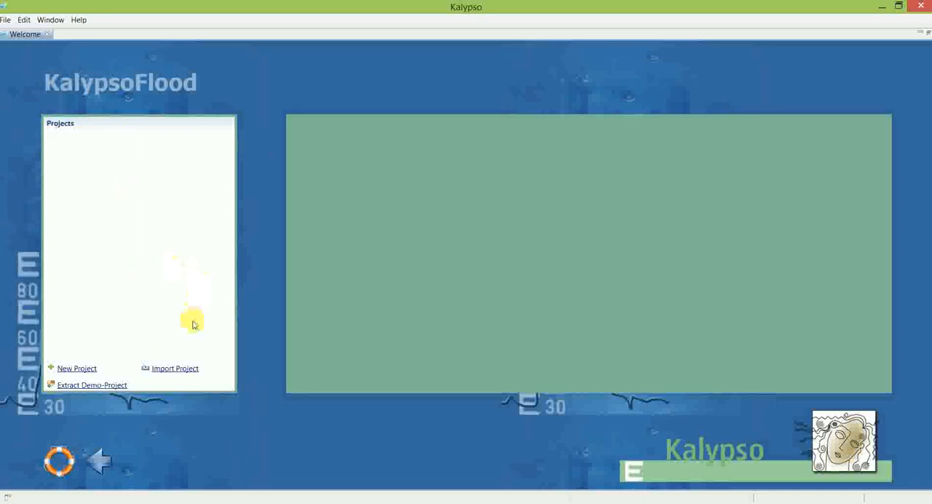
Step: Import the Este_Waterdephths project from the Flood_for_Students archive in the workspace folder
{"action": "left_click", "coordinate": [182, 368]}
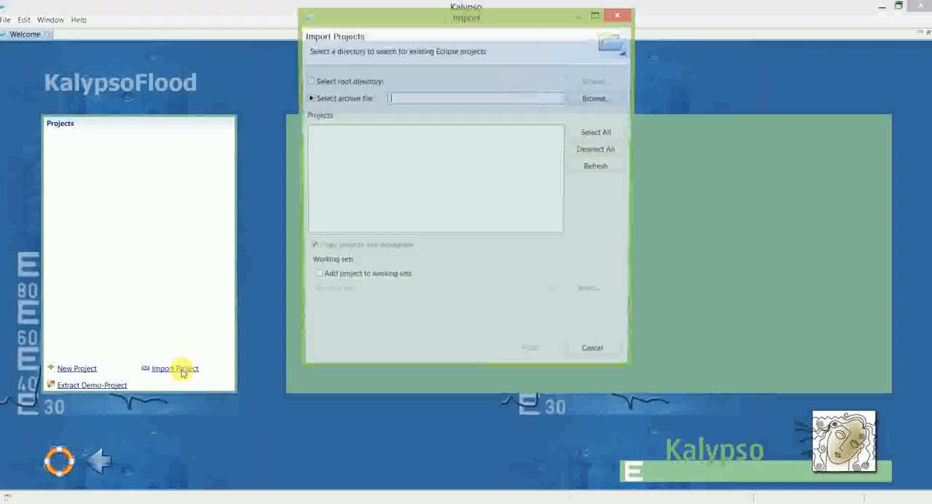
{"action": "left_click", "coordinate": [590, 100]}
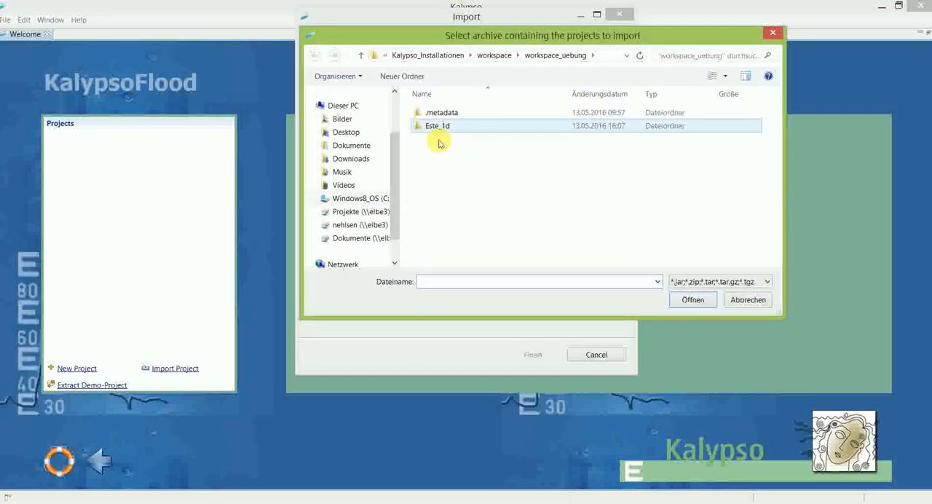
{"action": "left_click", "coordinate": [492, 58]}
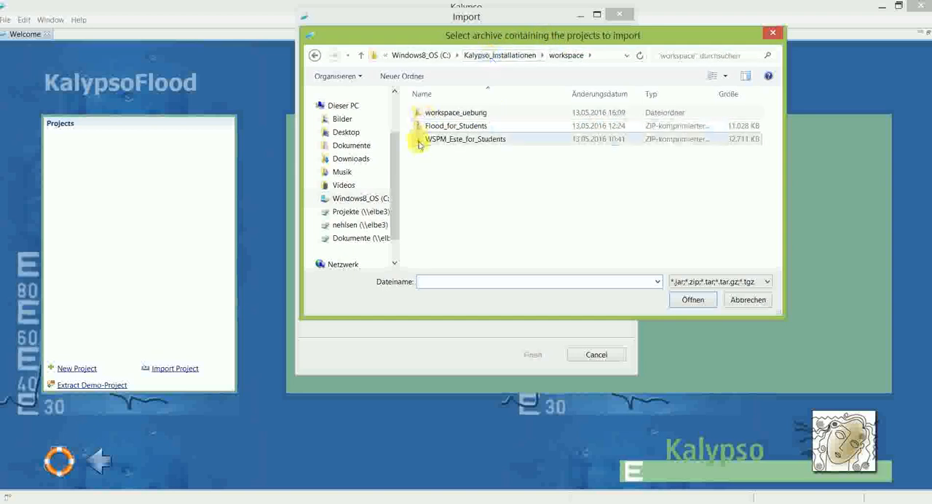
{"action": "left_click", "coordinate": [442, 130]}
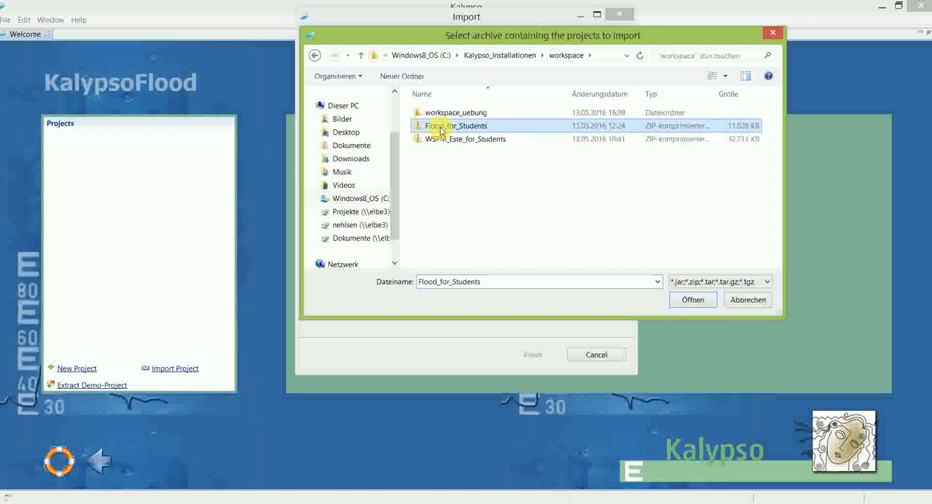
{"action": "left_click", "coordinate": [695, 299]}
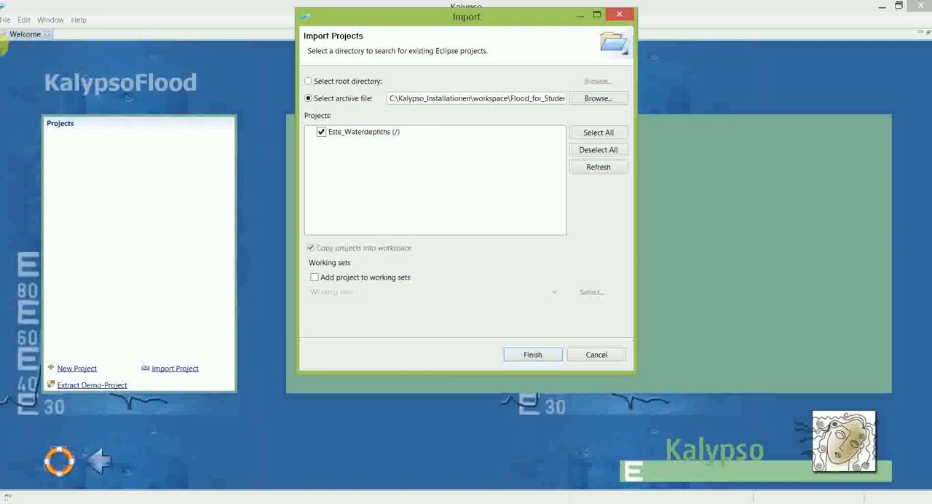
{"action": "left_click", "coordinate": [534, 355]}
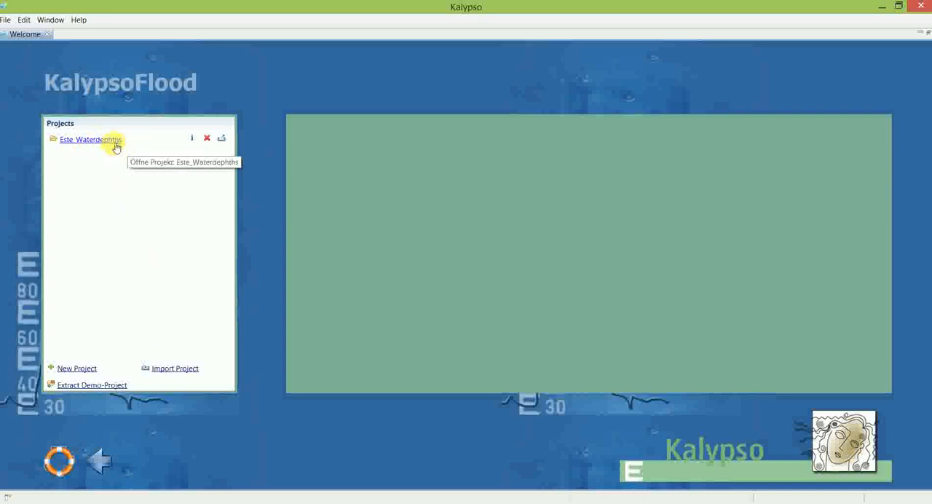
Step: Open the Este_Waterdephths project and show the Terrain Model layer on the map around Buxtehude
{"action": "left_click", "coordinate": [116, 145]}
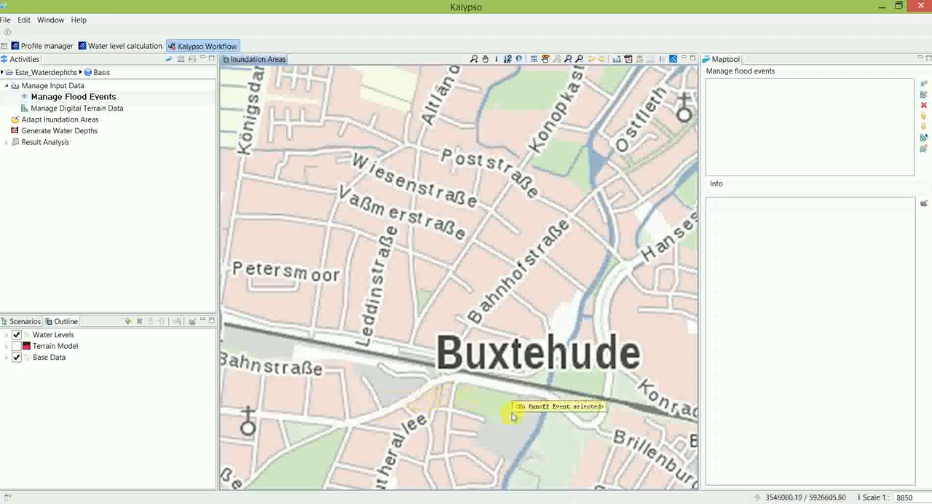
{"action": "scroll", "coordinate": [511, 409], "scroll_direction": "down", "scroll_amount": 2}
{"action": "scroll", "coordinate": [514, 415], "scroll_direction": "down", "scroll_amount": 3}
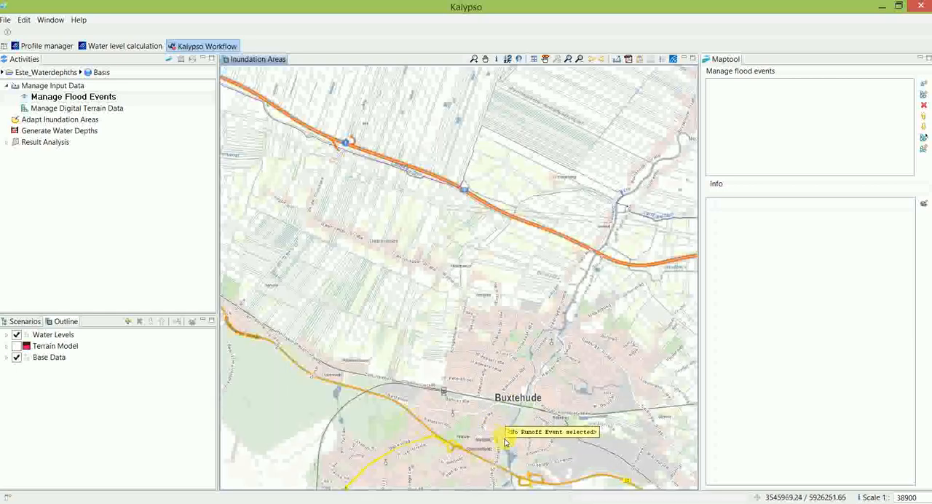
{"action": "left_click_drag", "start_coordinate": [495, 428], "coordinate": [511, 257]}
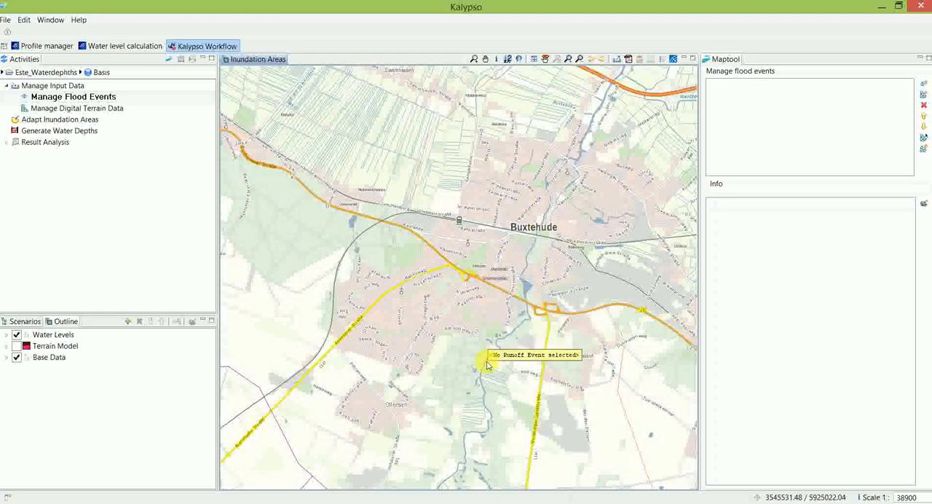
{"action": "left_click", "coordinate": [16, 346]}
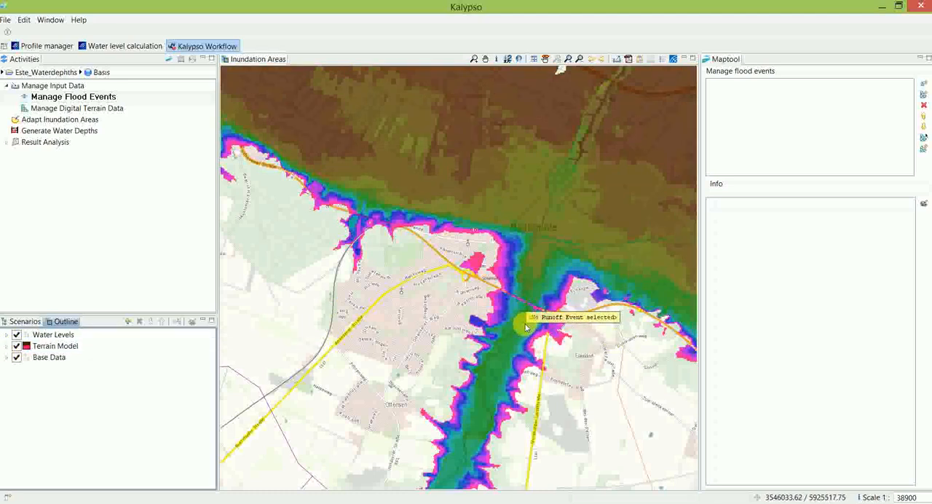
Step: Examine the terrain model along the river through Buxtehude, both in detail and in its surroundings
{"action": "left_click_drag", "start_coordinate": [543, 334], "coordinate": [552, 354]}
{"action": "left_click_drag", "start_coordinate": [541, 234], "coordinate": [536, 342]}
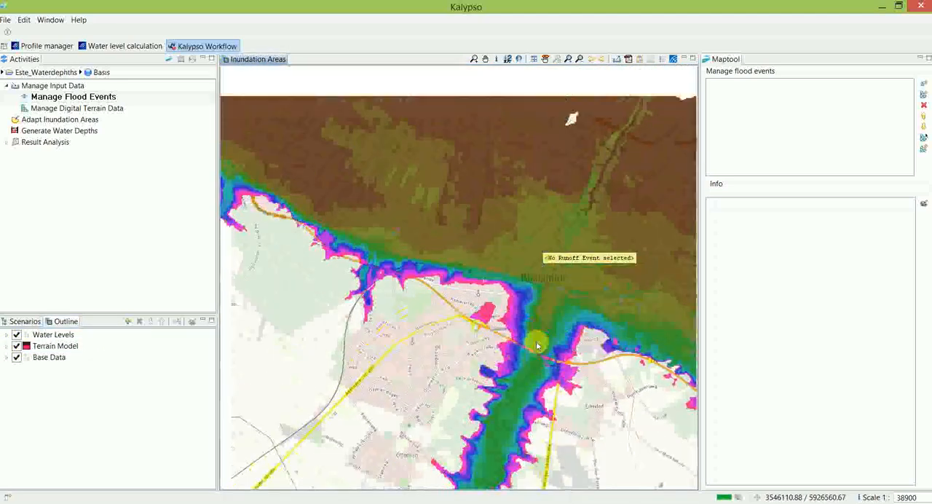
{"action": "scroll", "coordinate": [536, 341], "scroll_direction": "up", "scroll_amount": 1}
{"action": "scroll", "coordinate": [533, 328], "scroll_direction": "up", "scroll_amount": 1}
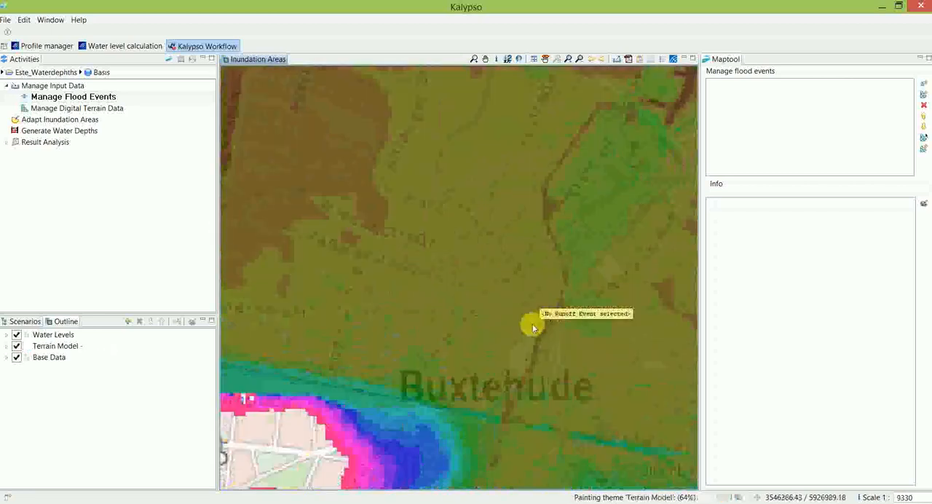
{"action": "scroll", "coordinate": [533, 327], "scroll_direction": "up", "scroll_amount": 1}
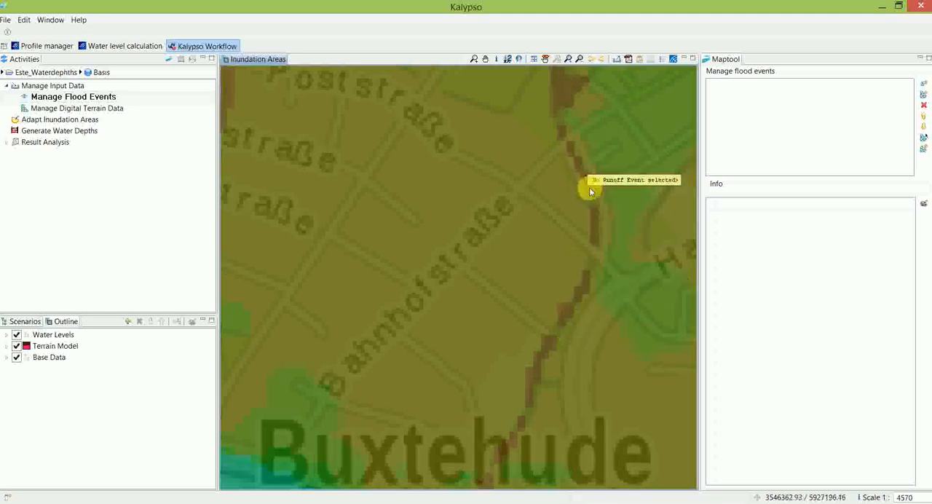
{"action": "left_click_drag", "start_coordinate": [527, 388], "coordinate": [543, 284]}
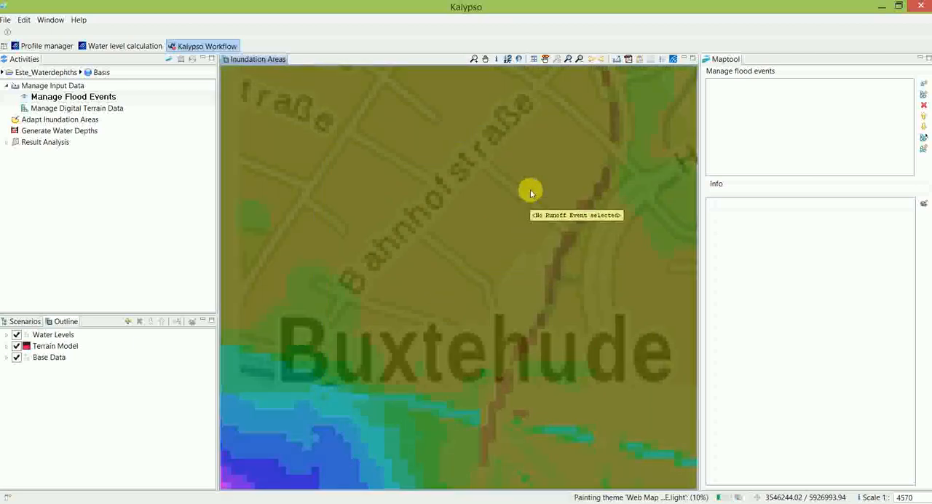
{"action": "scroll", "coordinate": [452, 274], "scroll_direction": "down", "scroll_amount": 1}
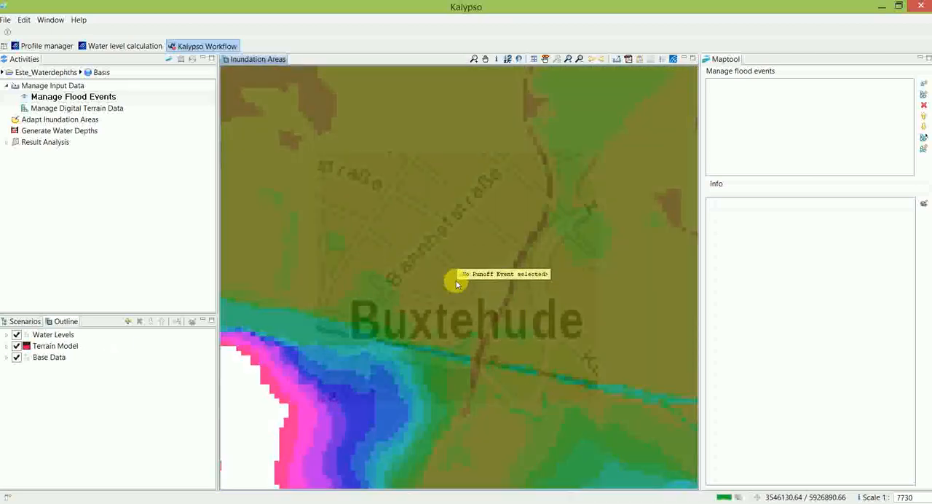
{"action": "scroll", "coordinate": [496, 332], "scroll_direction": "down", "scroll_amount": 1}
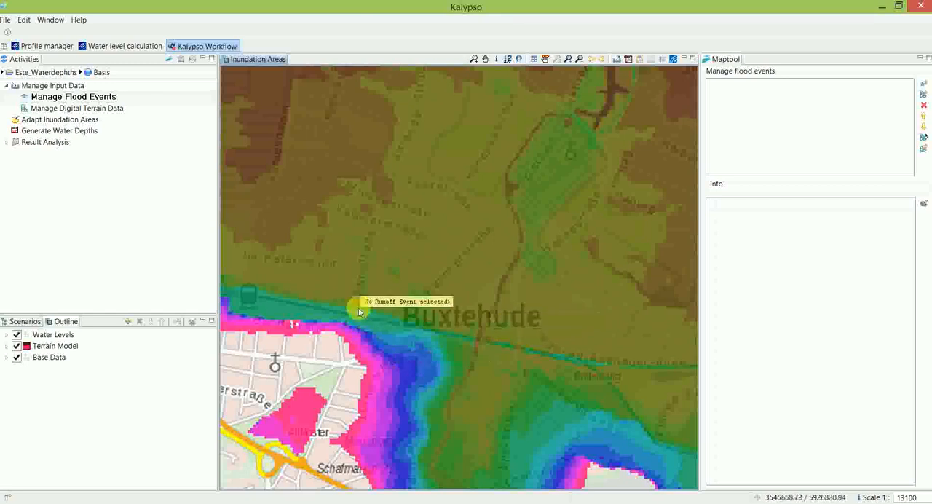
Step: Add a new flood event named HQ100_status_quo under Manage Flood Events
{"action": "left_click", "coordinate": [31, 89]}
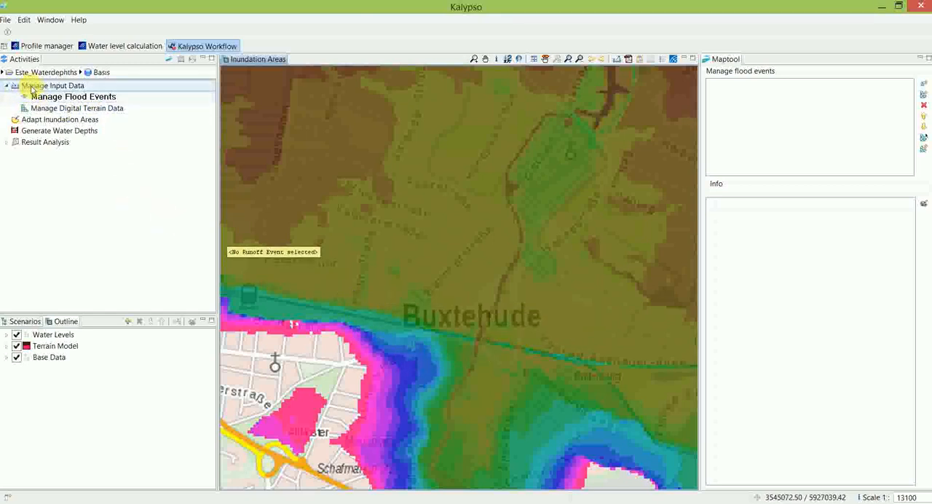
{"action": "left_click", "coordinate": [57, 98]}
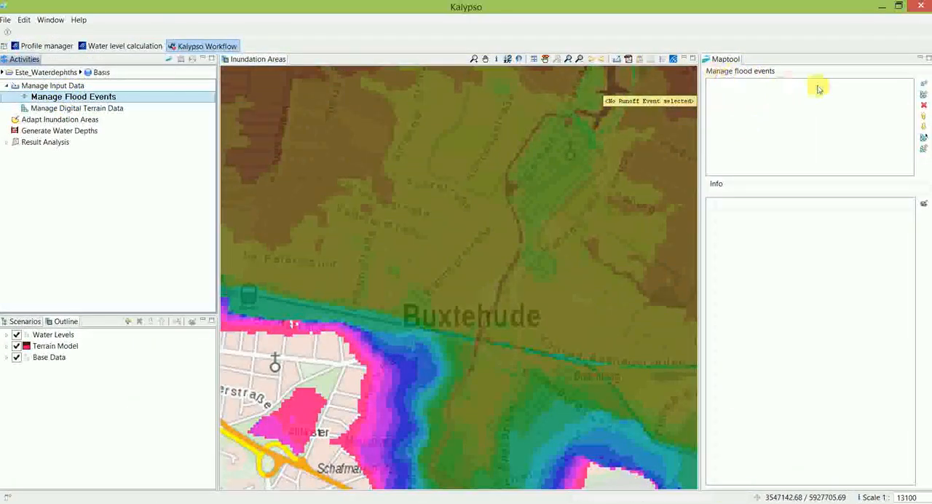
{"action": "left_click", "coordinate": [923, 85]}
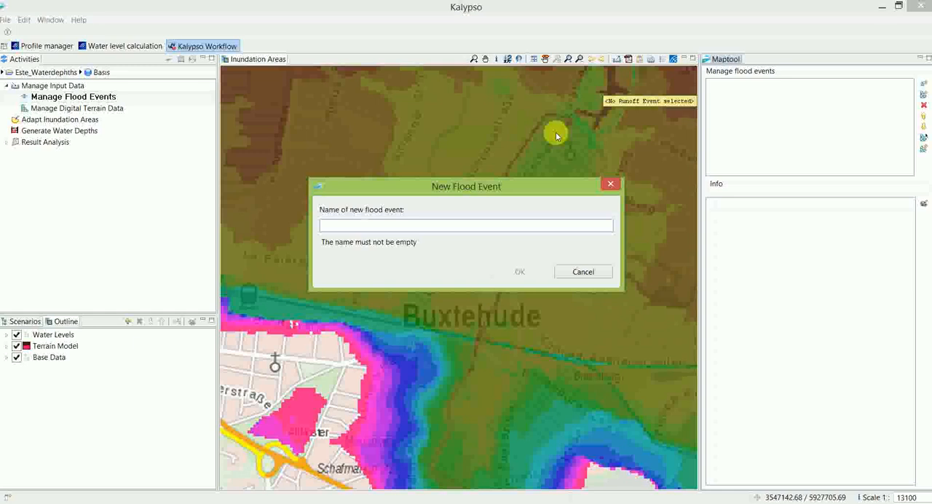
{"action": "type", "text": "HQ100_status_quo"}
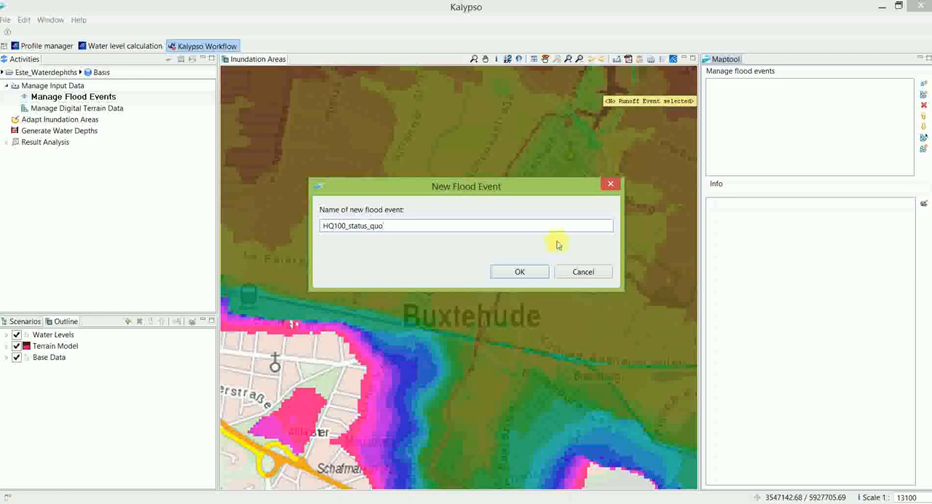
{"action": "left_click", "coordinate": [541, 272]}
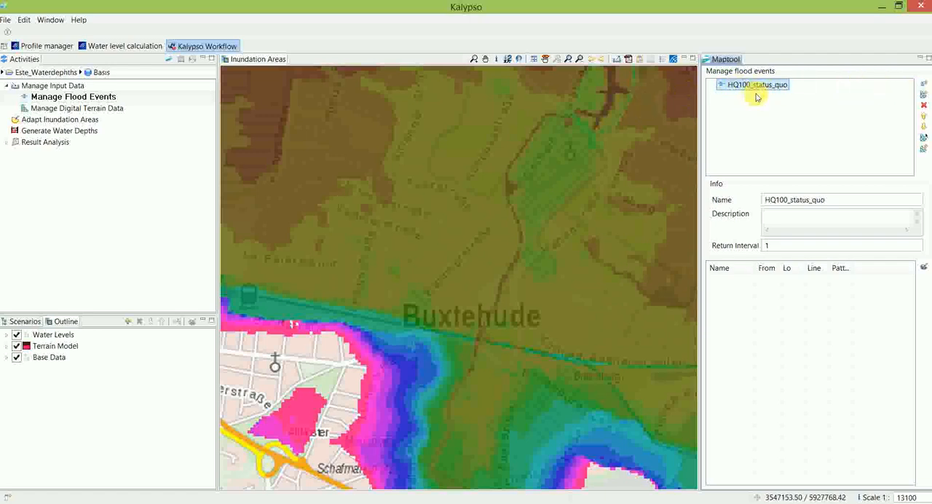
Step: Import the water level data of Calculation_HQ100_Status_quo from the Este_1d project into the HQ100_status_quo flood event
{"action": "left_click", "coordinate": [923, 96]}
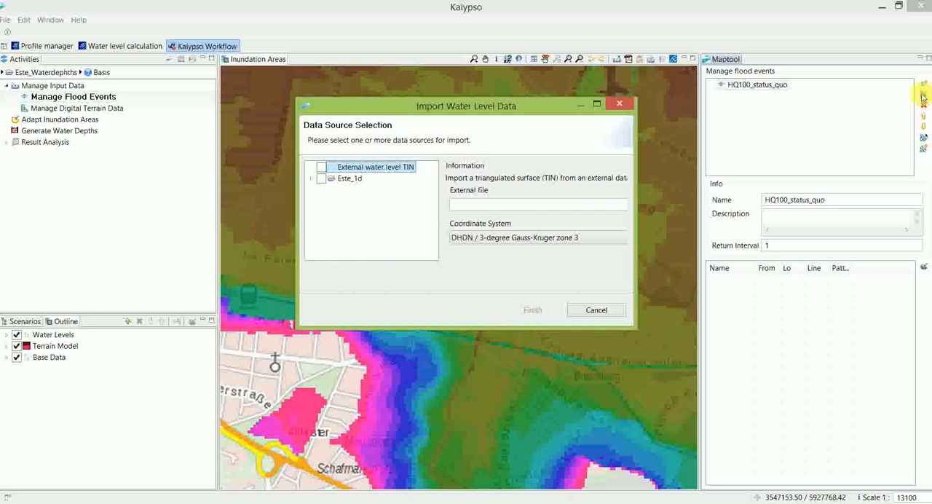
{"action": "left_click", "coordinate": [319, 183]}
{"action": "left_click_drag", "start_coordinate": [355, 256], "coordinate": [365, 263]}
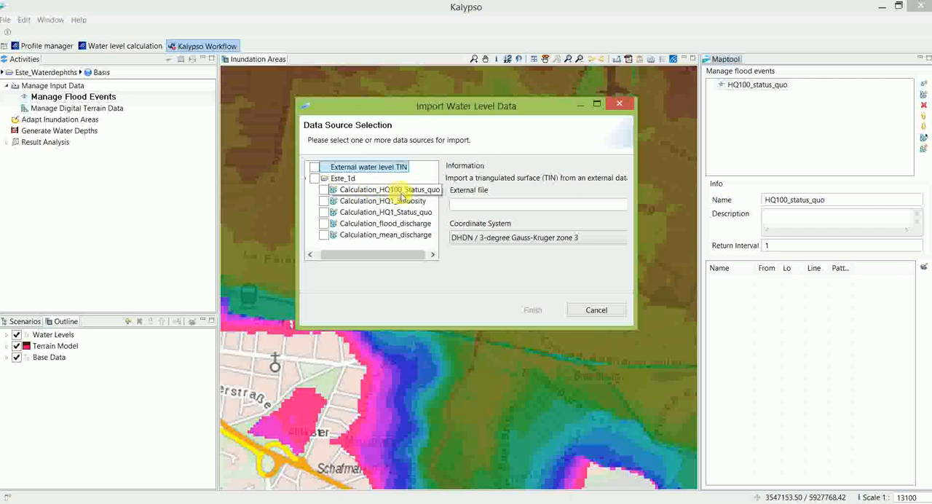
{"action": "left_click", "coordinate": [324, 191]}
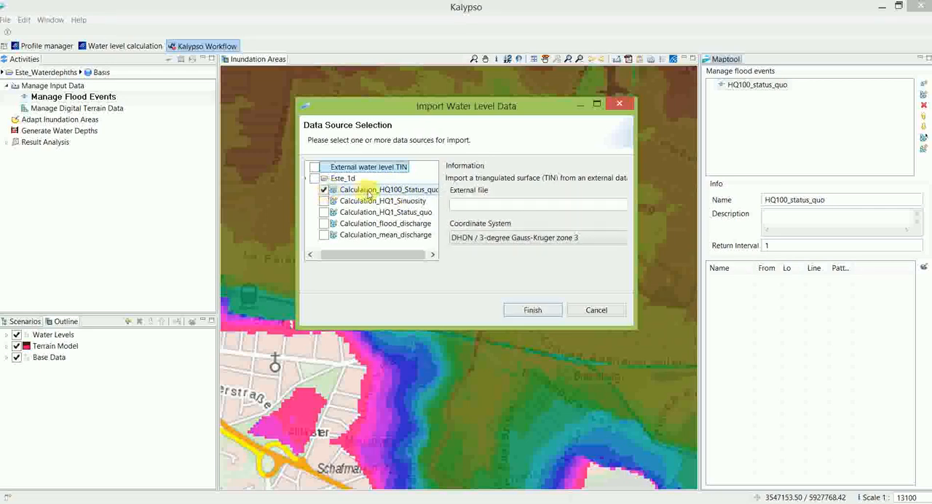
{"action": "left_click", "coordinate": [548, 317]}
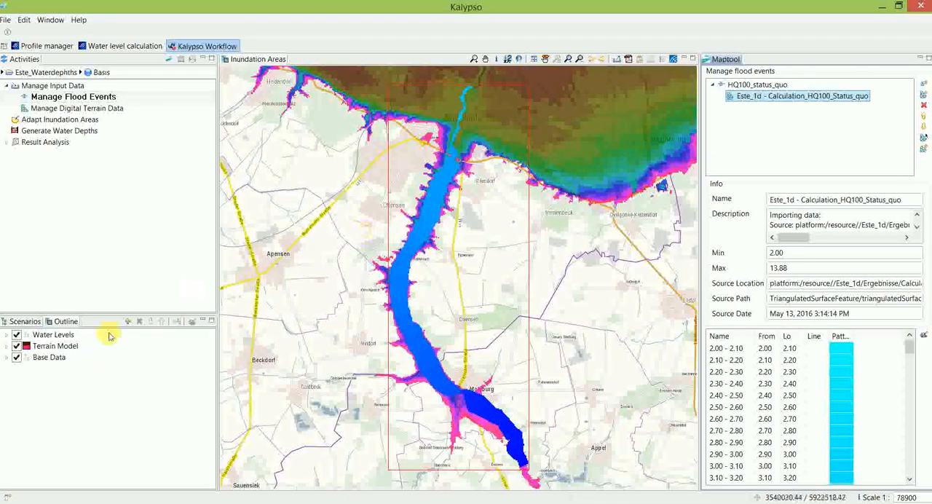
Step: Hide the Terrain Model layer and examine the imported HQ100 water levels along the river south of and through Buxtehude
{"action": "left_click", "coordinate": [16, 346]}
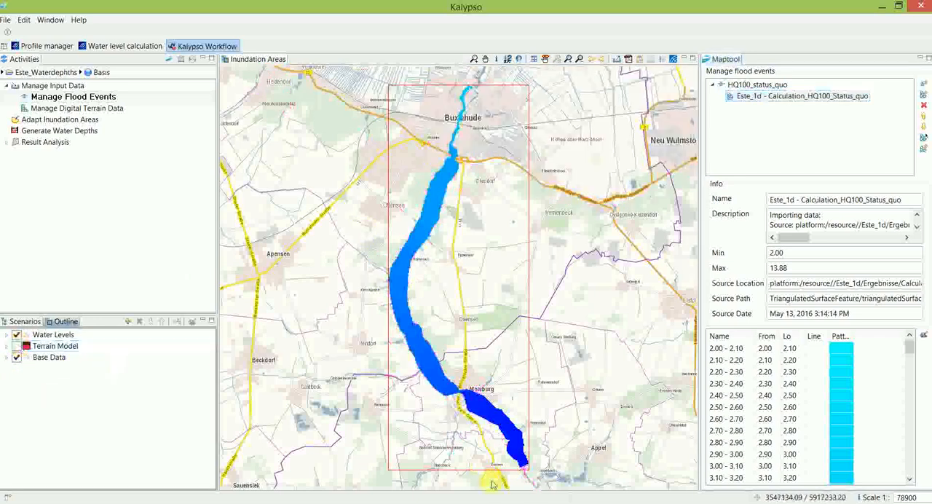
{"action": "left_click_drag", "start_coordinate": [417, 268], "coordinate": [432, 339]}
{"action": "scroll", "coordinate": [433, 339], "scroll_direction": "up", "scroll_amount": 3}
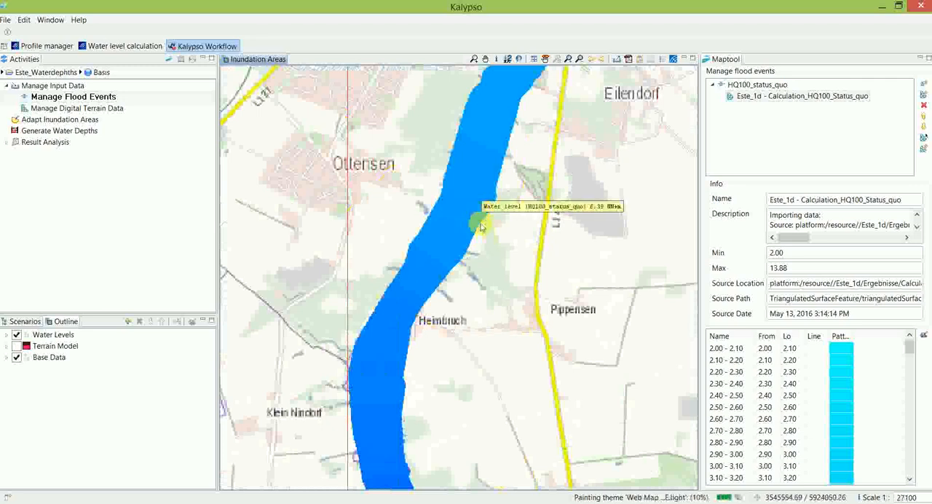
{"action": "left_click_drag", "start_coordinate": [480, 220], "coordinate": [493, 333]}
{"action": "left_click_drag", "start_coordinate": [534, 211], "coordinate": [500, 328]}
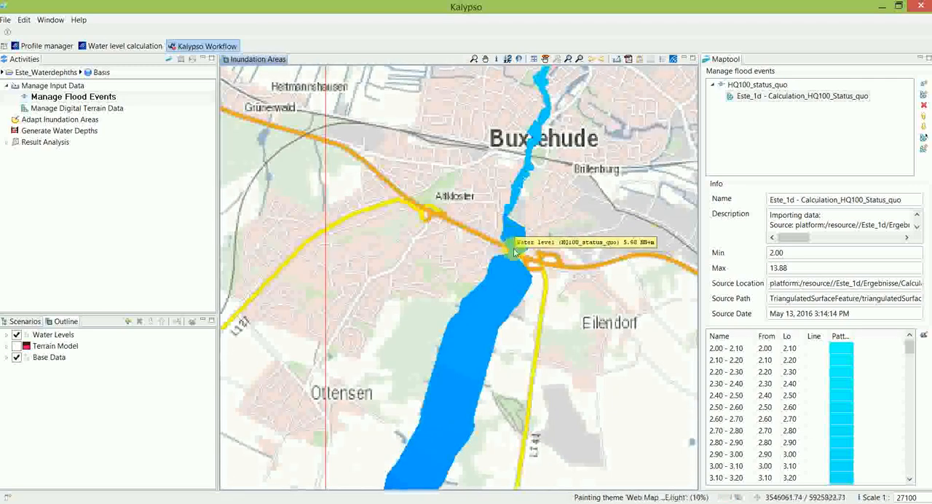
{"action": "left_click_drag", "start_coordinate": [518, 246], "coordinate": [517, 283]}
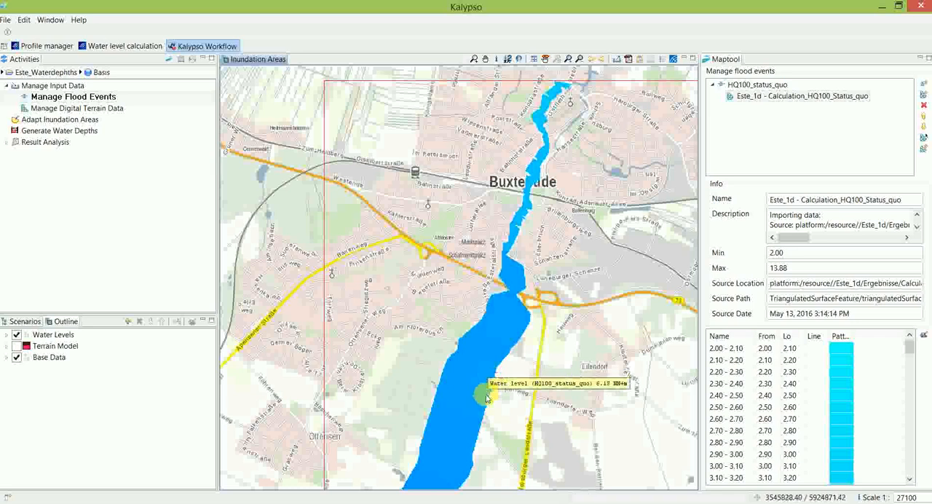
{"action": "left_click_drag", "start_coordinate": [484, 395], "coordinate": [514, 323]}
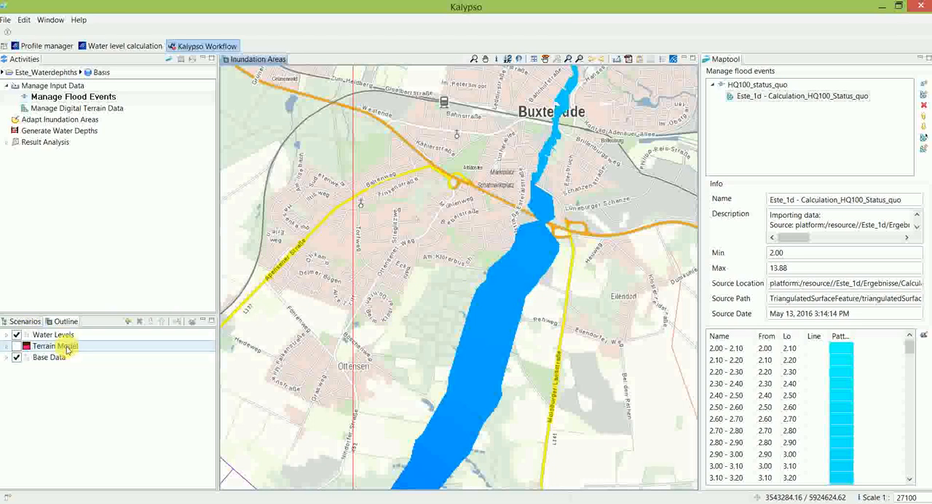
Step: Save the changed data while switching to Manage Digital Terrain Data, and show the Terrain Model layer on the map again
{"action": "left_click", "coordinate": [18, 347]}
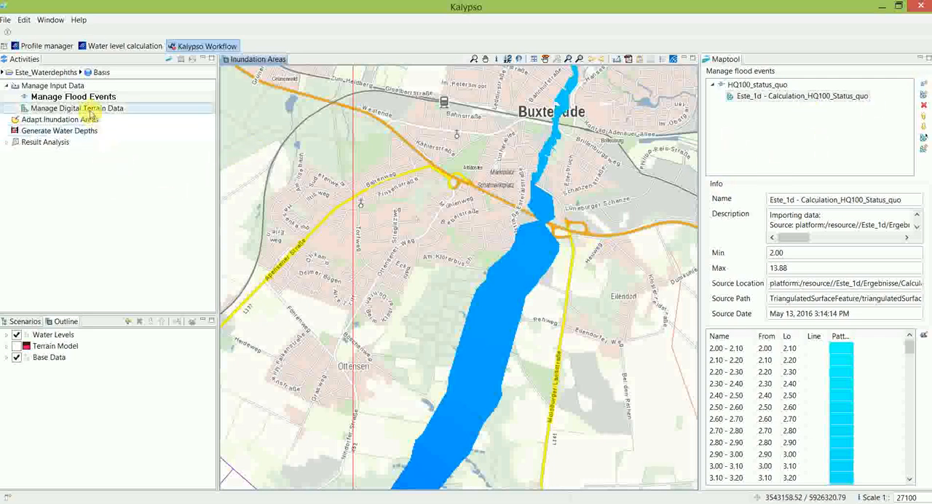
{"action": "left_click", "coordinate": [32, 346]}
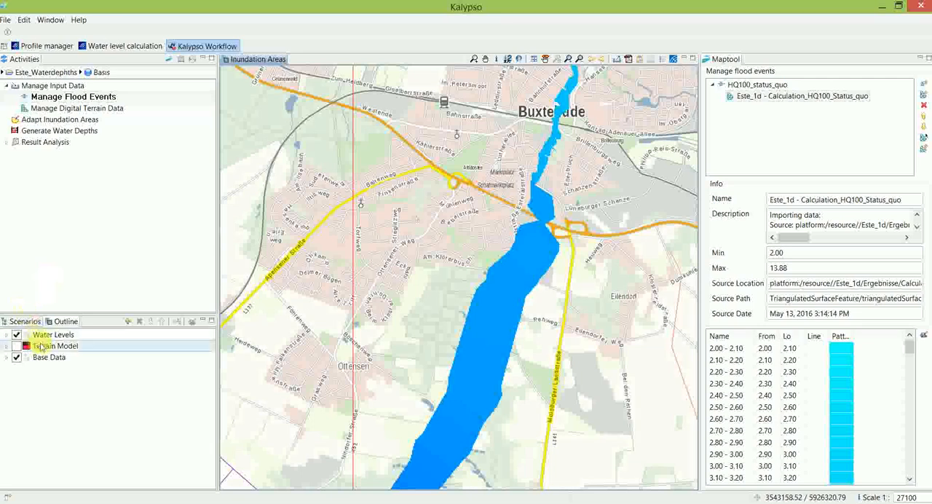
{"action": "left_click", "coordinate": [65, 108]}
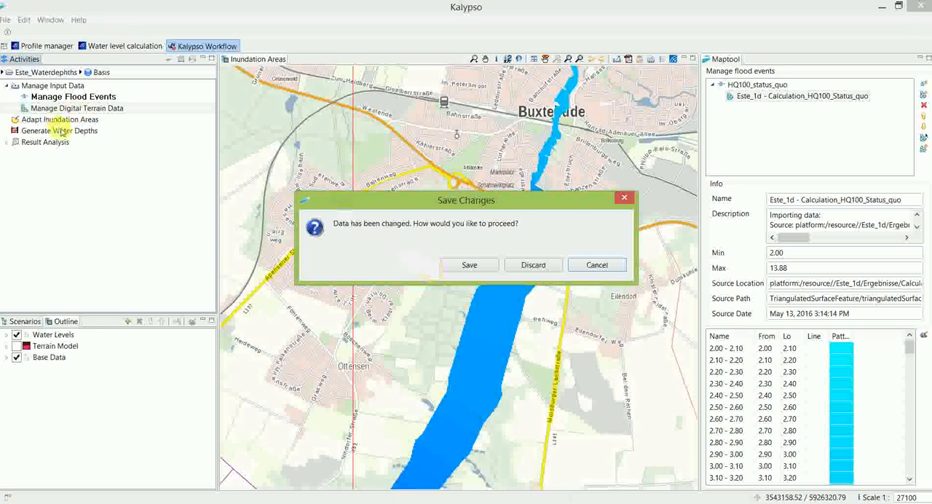
{"action": "left_click", "coordinate": [470, 265]}
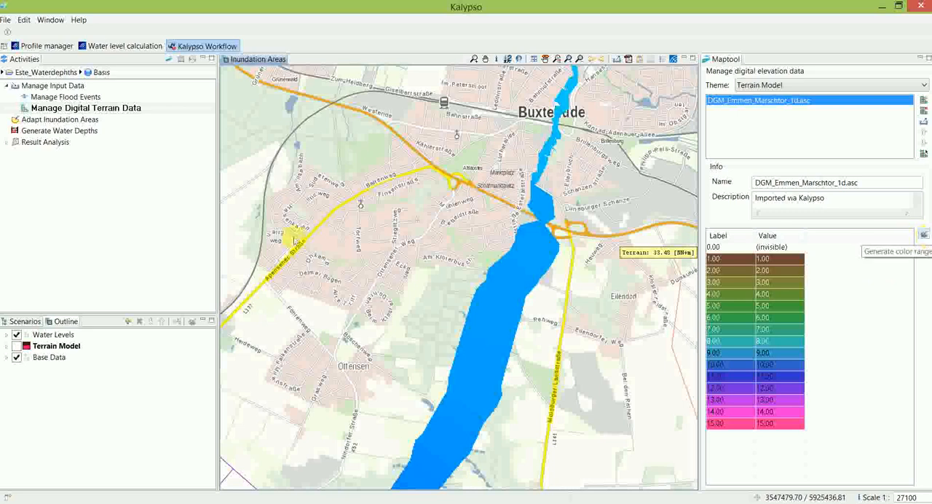
{"action": "left_click", "coordinate": [16, 346]}
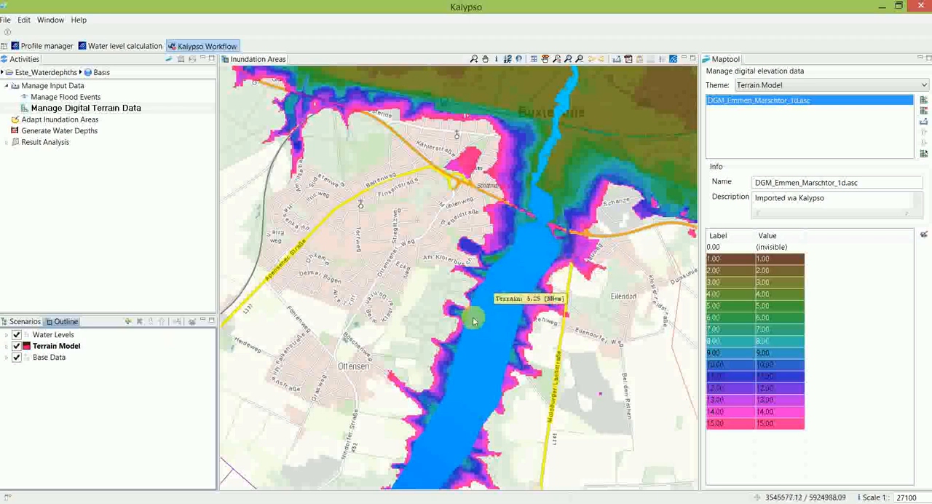
Step: Generate the water depths for the HQ100_status_quo flood event
{"action": "left_click", "coordinate": [61, 134]}
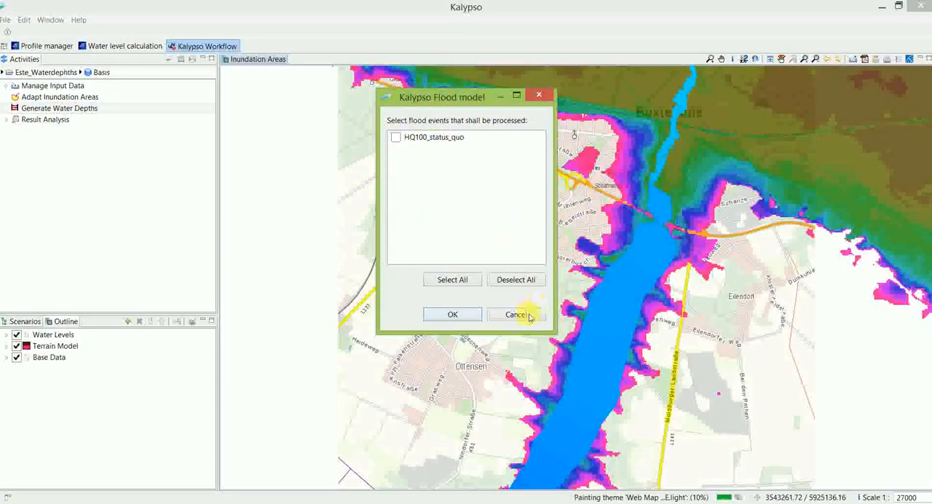
{"action": "left_click", "coordinate": [428, 146]}
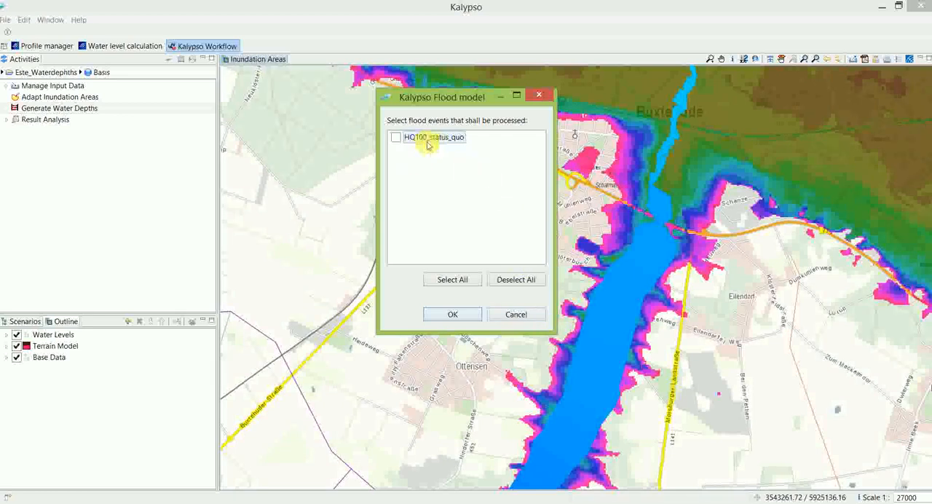
{"action": "left_click", "coordinate": [397, 138]}
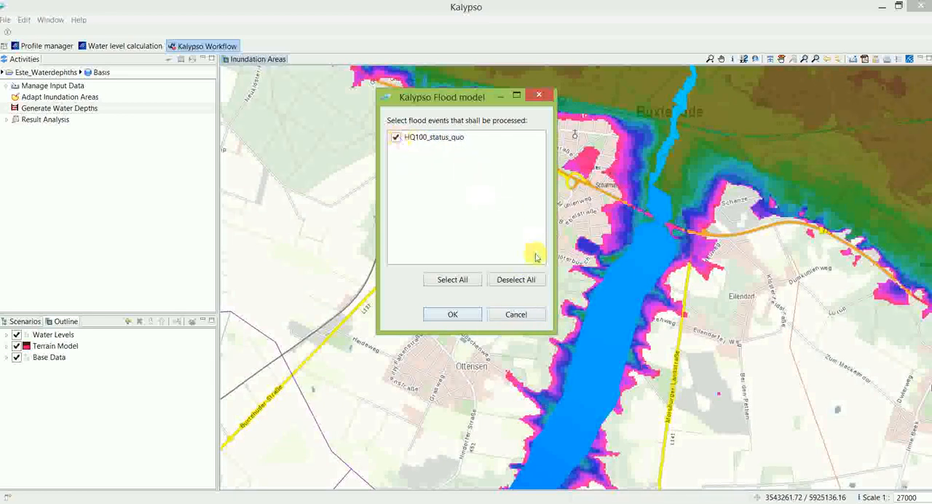
{"action": "left_click", "coordinate": [453, 315]}
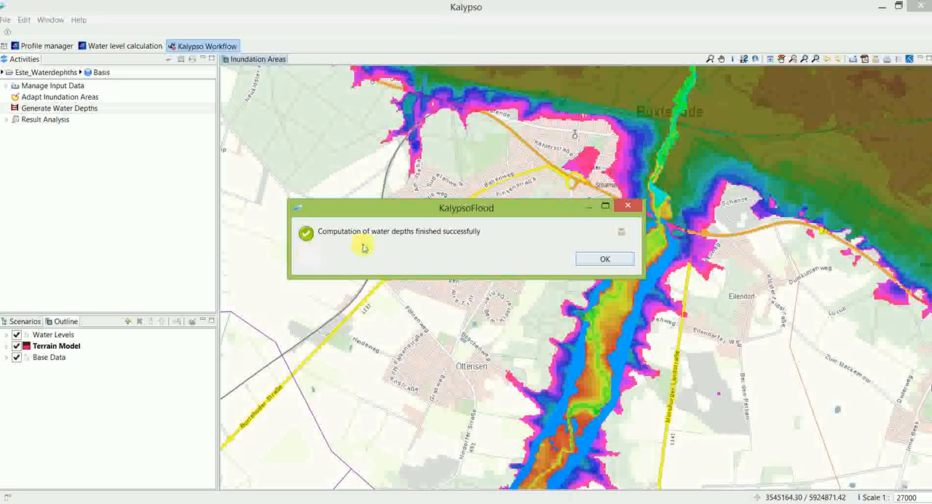
{"action": "left_click", "coordinate": [603, 260]}
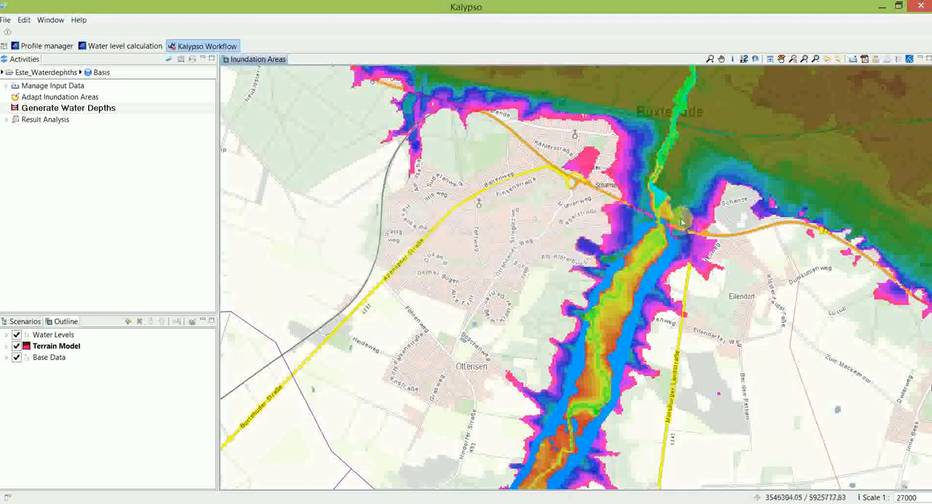
Step: Hide the Terrain Model and Water levels (HQ100_status_quo) layers, keeping the Water Depth layer shown on the map
{"action": "left_click", "coordinate": [16, 348]}
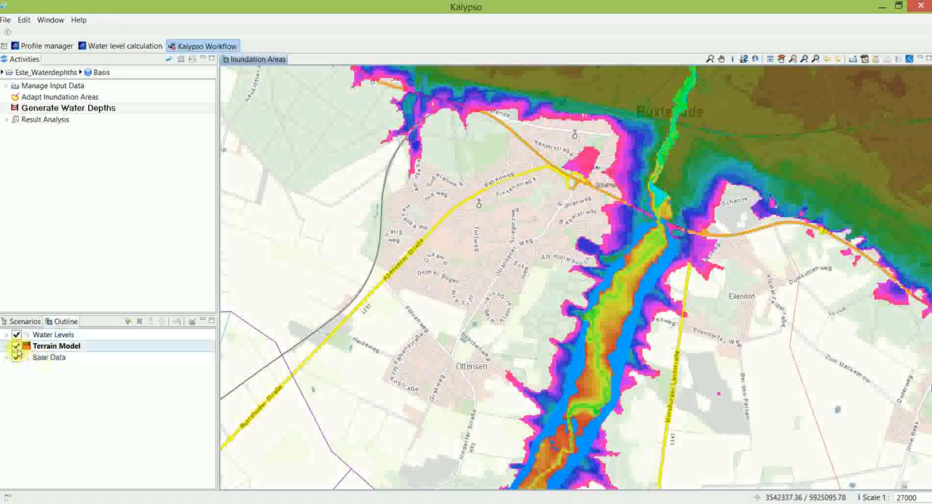
{"action": "left_click", "coordinate": [16, 348]}
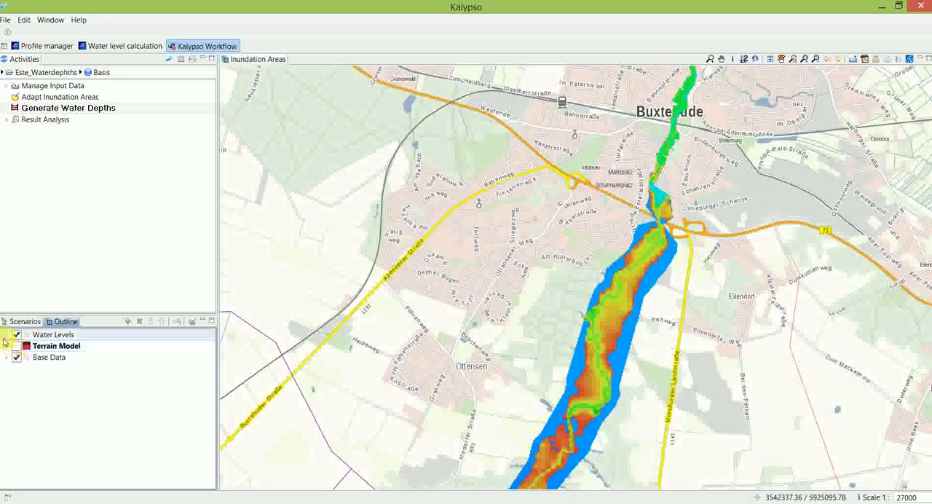
{"action": "left_click", "coordinate": [7, 336]}
{"action": "left_click", "coordinate": [27, 380]}
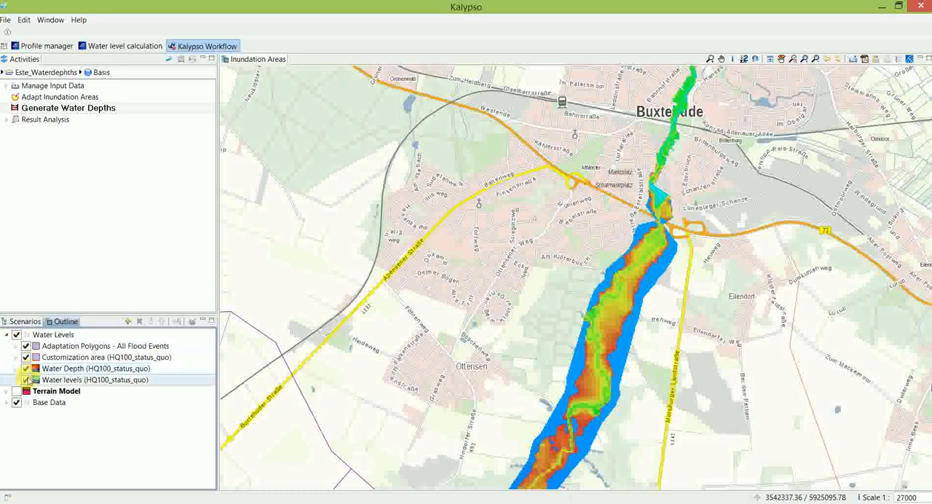
{"action": "left_click", "coordinate": [26, 381]}
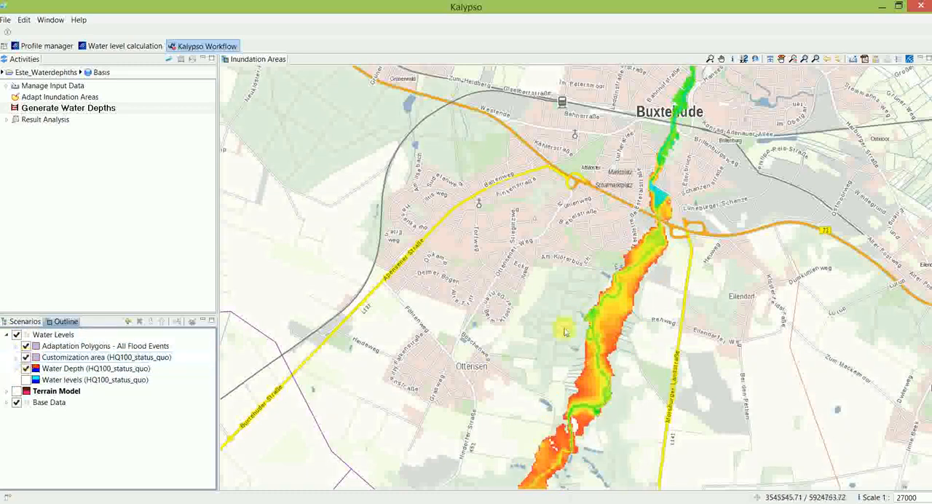
Step: Examine the computed water depths in detail along the river from the main road junction north into Buxtehude
{"action": "left_click_drag", "start_coordinate": [673, 243], "coordinate": [674, 304]}
{"action": "scroll", "coordinate": [674, 301], "scroll_direction": "up", "scroll_amount": 3}
{"action": "scroll", "coordinate": [673, 302], "scroll_direction": "up", "scroll_amount": 2}
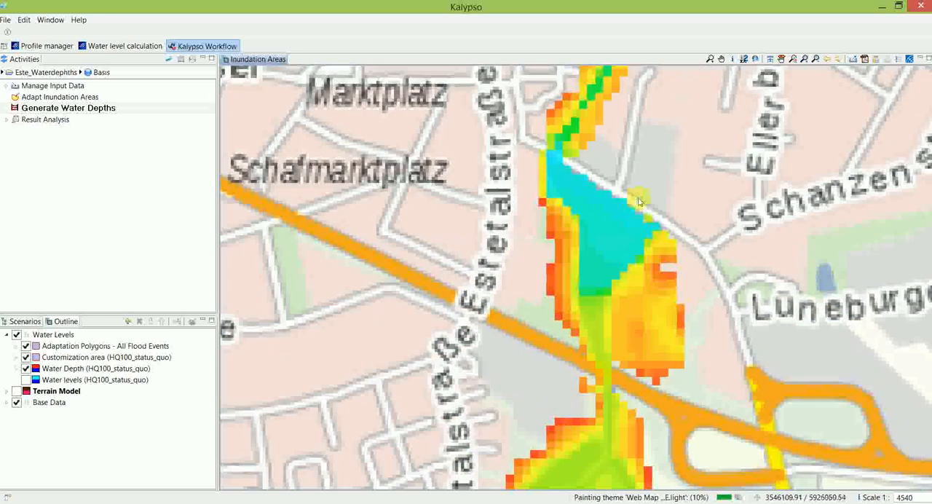
{"action": "left_click_drag", "start_coordinate": [638, 202], "coordinate": [674, 369]}
{"action": "left_click_drag", "start_coordinate": [695, 173], "coordinate": [656, 313]}
{"action": "scroll", "coordinate": [661, 267], "scroll_direction": "up", "scroll_amount": 2}
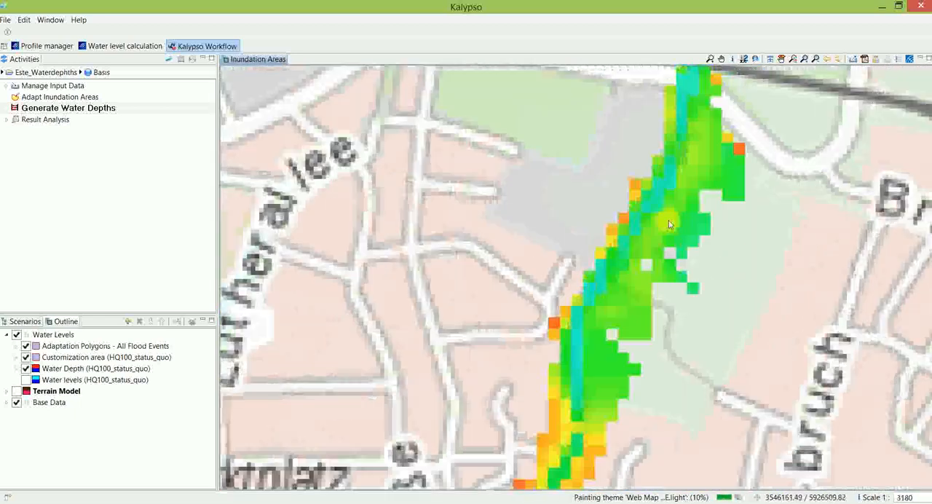
{"action": "scroll", "coordinate": [677, 238], "scroll_direction": "down", "scroll_amount": 1}
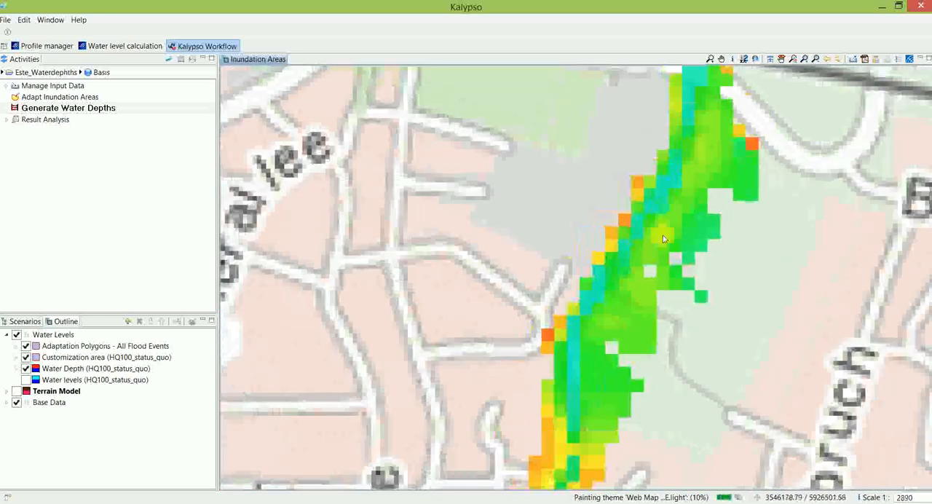
Step: Dismiss the e-mail notification covering the map and view the Water Depth (HQ100_status_quo) layer across Buxtehude
{"action": "left_click", "coordinate": [87, 369]}
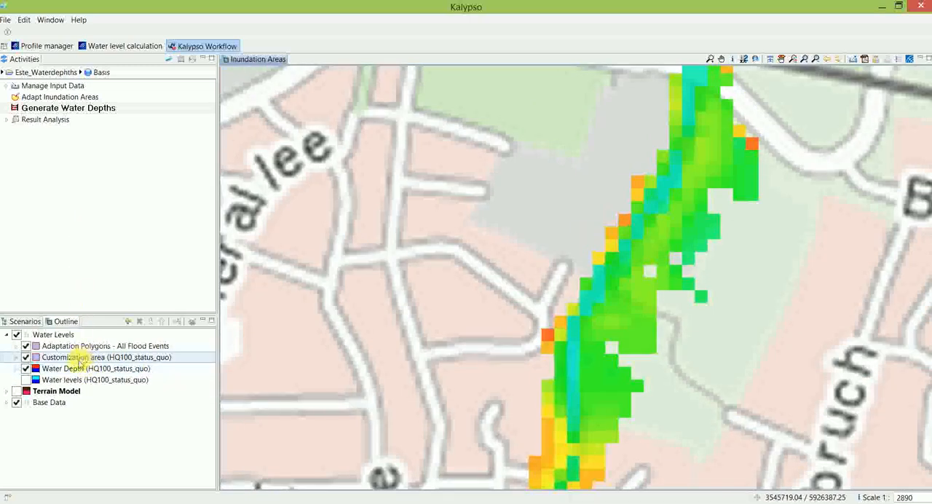
{"action": "left_click", "coordinate": [82, 370]}
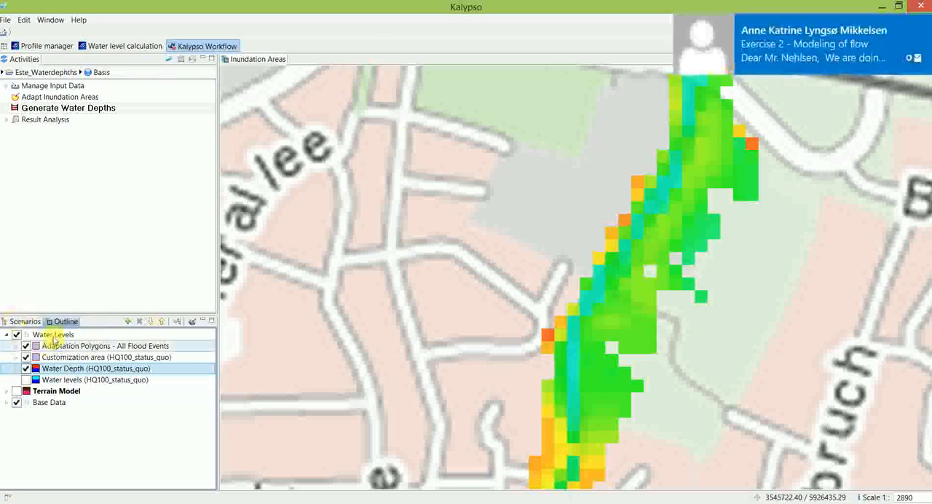
{"action": "left_click", "coordinate": [926, 27]}
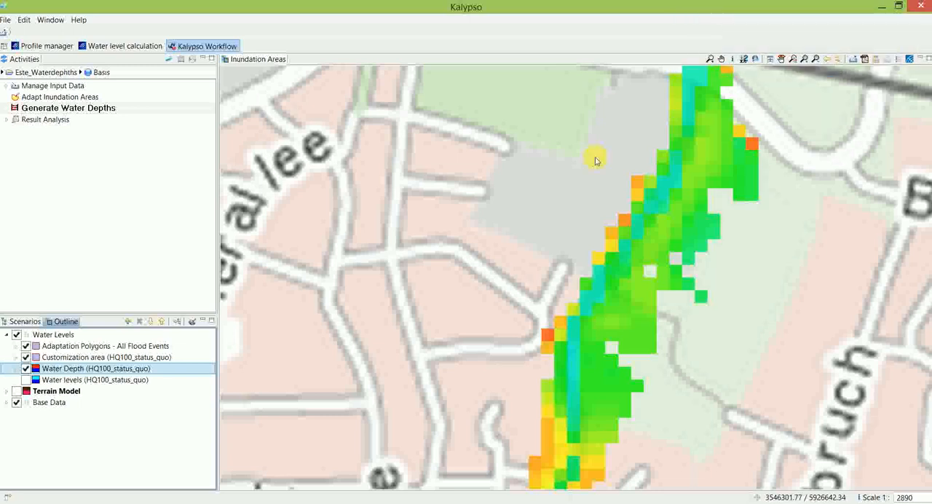
{"action": "left_click", "coordinate": [54, 336]}
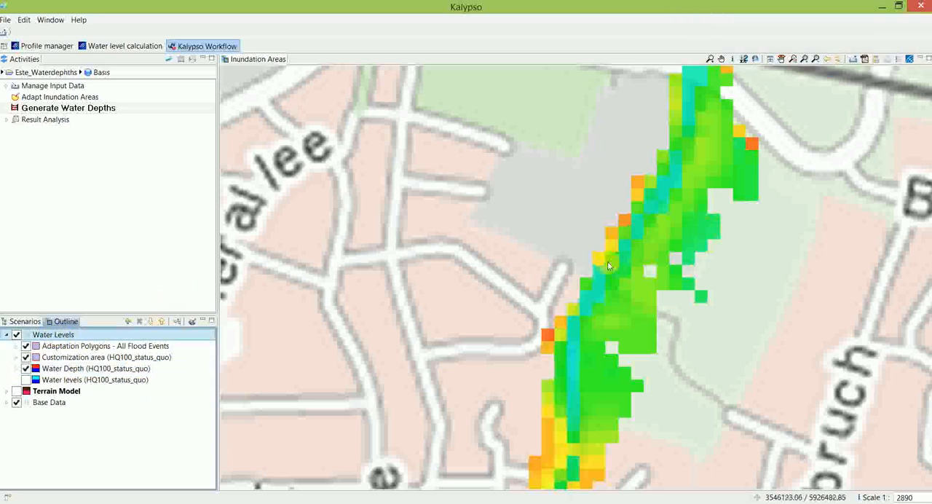
{"action": "left_click_drag", "start_coordinate": [603, 316], "coordinate": [552, 334]}
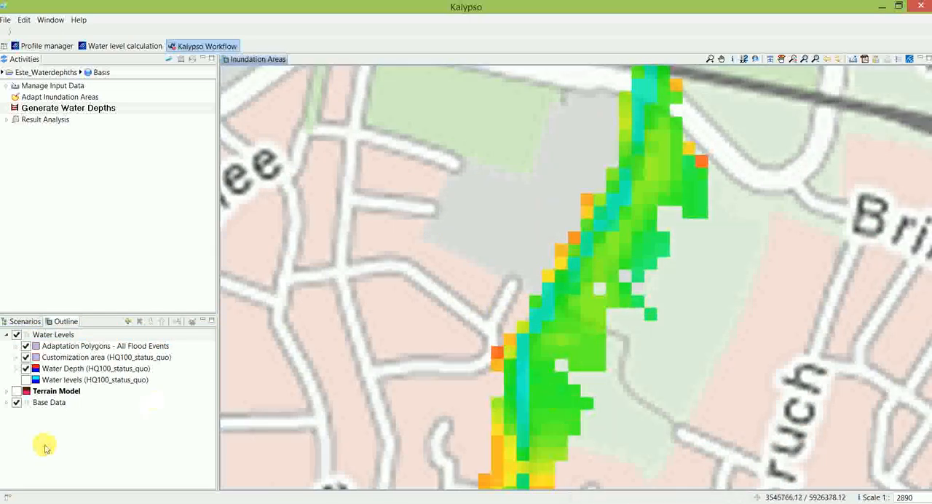
{"action": "scroll", "coordinate": [557, 381], "scroll_direction": "down", "scroll_amount": 3}
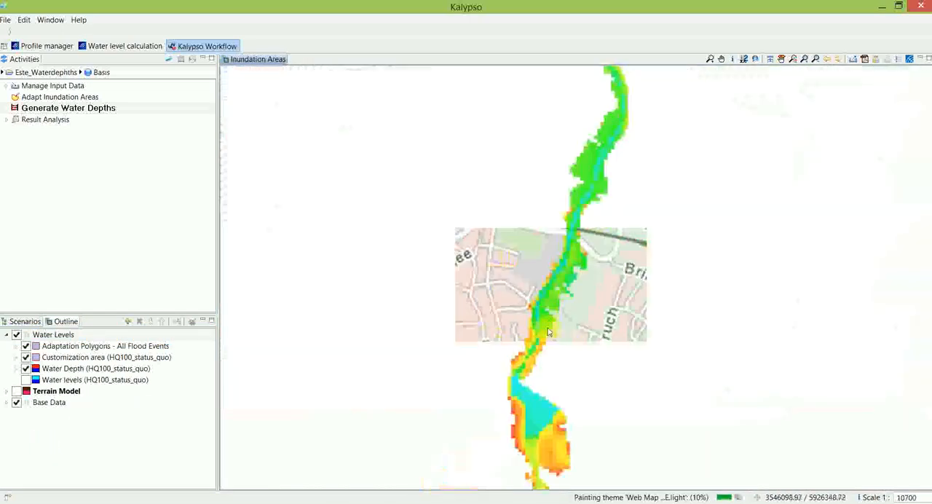
{"action": "left_click", "coordinate": [86, 368]}
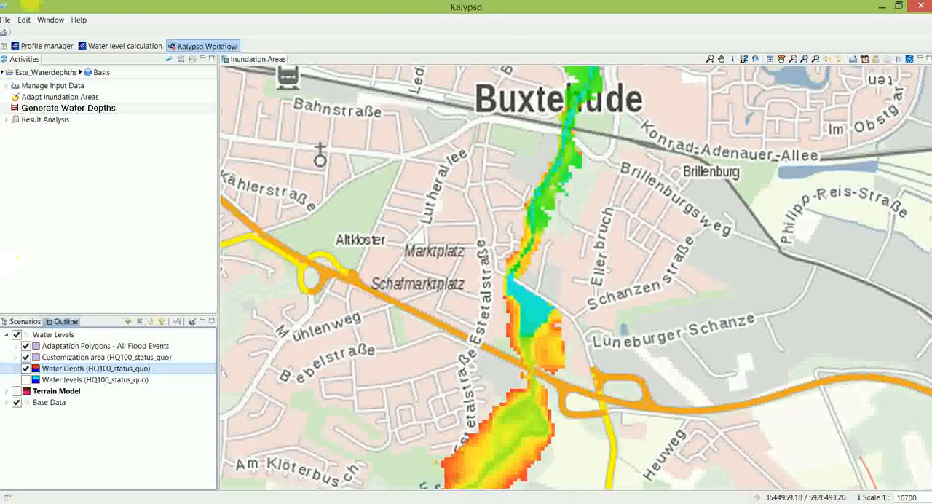
Step: Start the Manage Water Depths activity from the workflow's result analysis to show the generated HQ100_status_quo depth results
{"action": "left_click", "coordinate": [7, 86]}
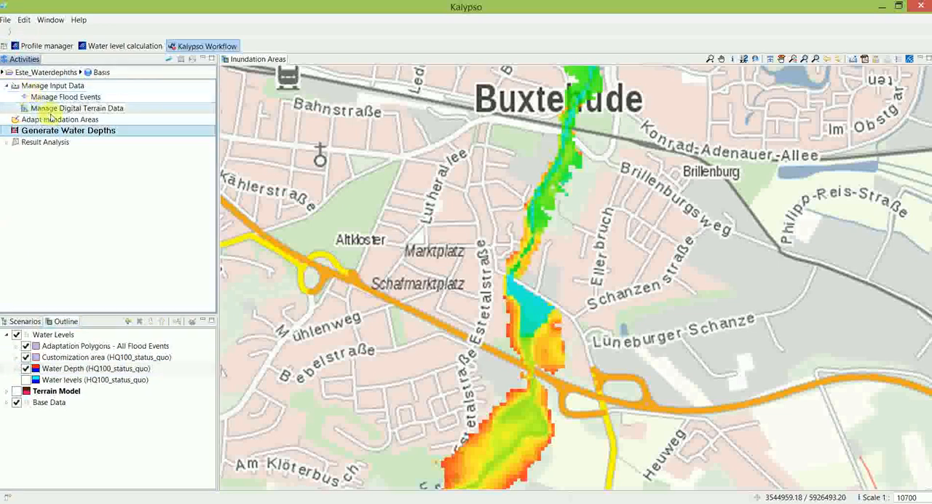
{"action": "left_click", "coordinate": [7, 142]}
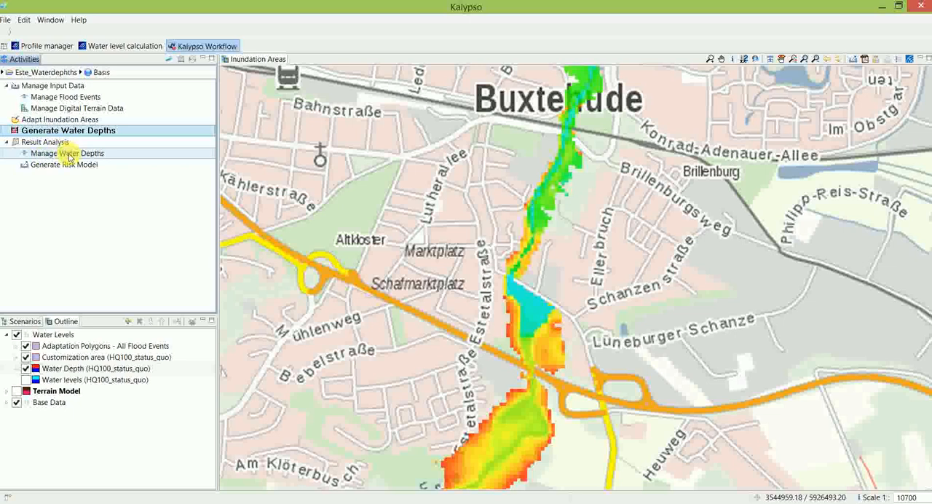
{"action": "left_click", "coordinate": [69, 155]}
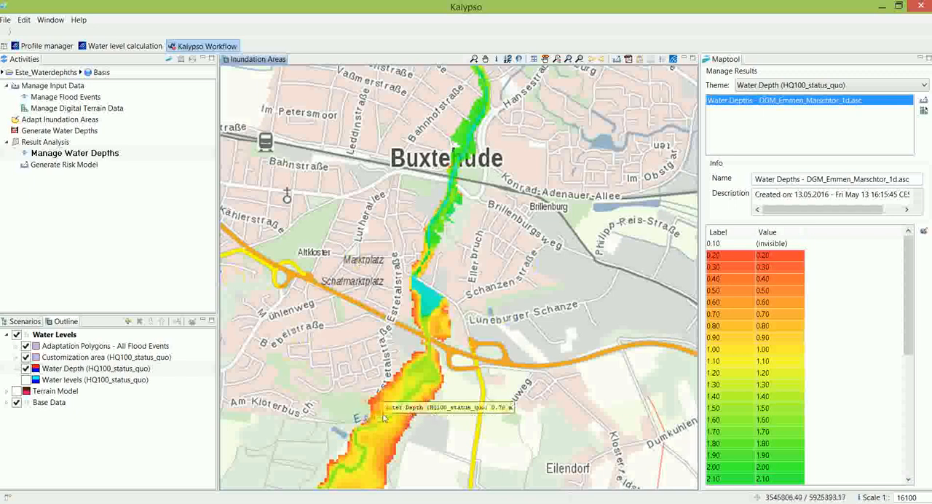
Step: Probe the HQ100_status_quo water depths at individual cells of the river channel and its floodplain between Estetalstraße and Ellerbruch in Buxtehude
{"action": "left_click_drag", "start_coordinate": [373, 423], "coordinate": [435, 225]}
{"action": "scroll", "coordinate": [476, 302], "scroll_direction": "down", "scroll_amount": 1}
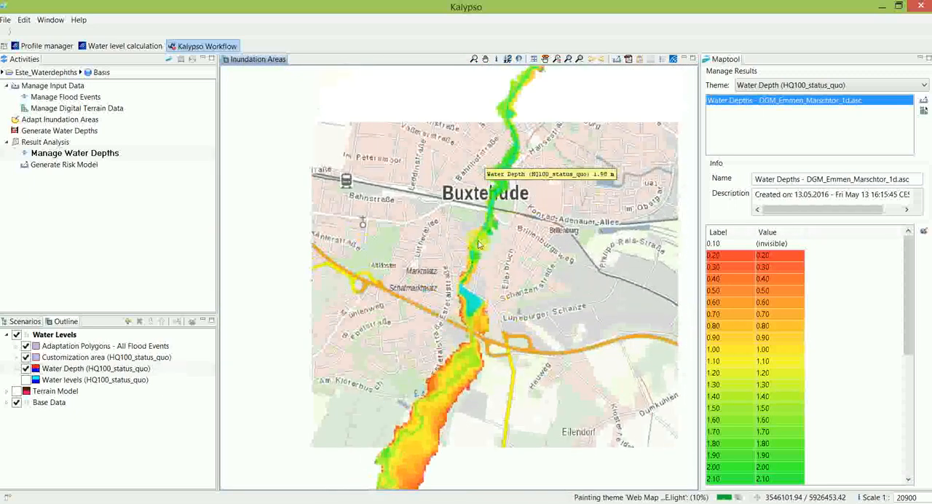
{"action": "scroll", "coordinate": [482, 200], "scroll_direction": "up", "scroll_amount": 1}
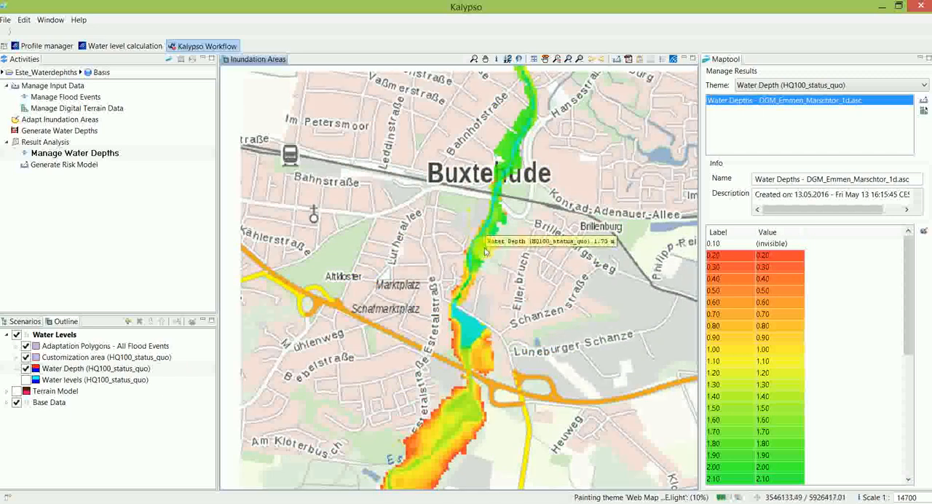
{"action": "scroll", "coordinate": [484, 248], "scroll_direction": "up", "scroll_amount": 4}
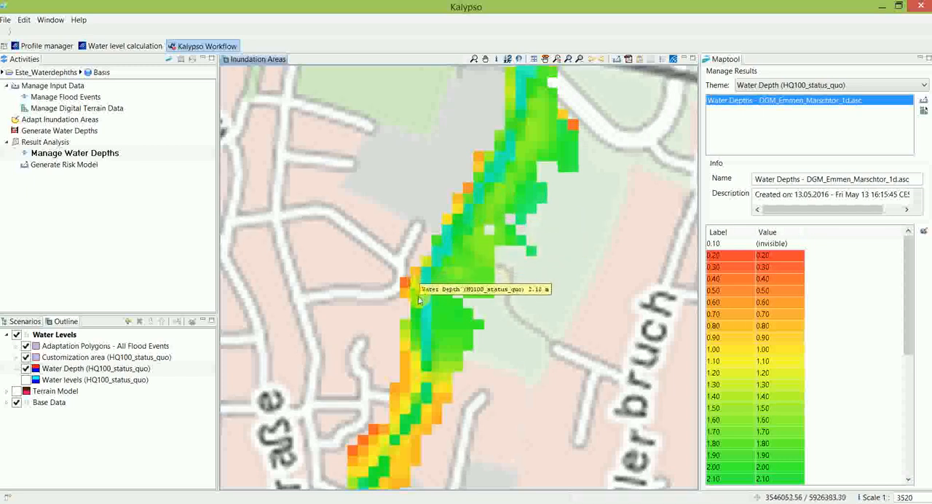
{"action": "mouse_move", "coordinate": [464, 322]}
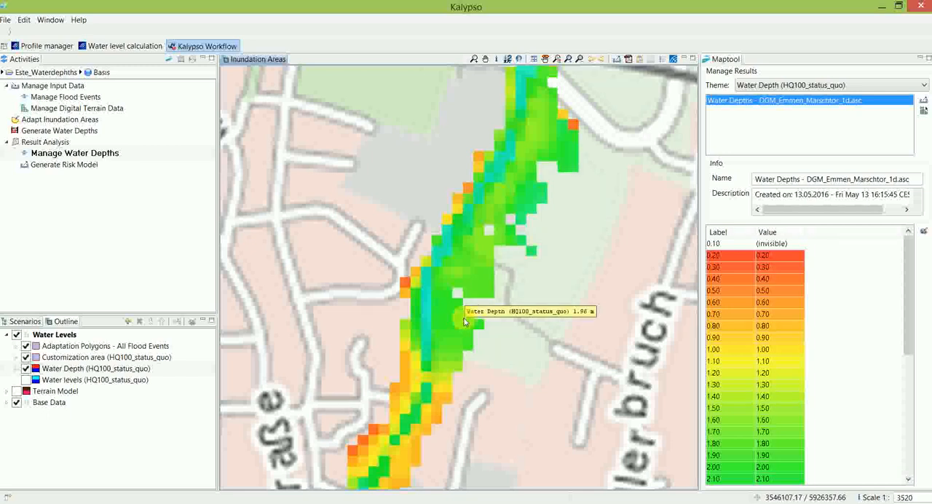
{"action": "mouse_move", "coordinate": [533, 151]}
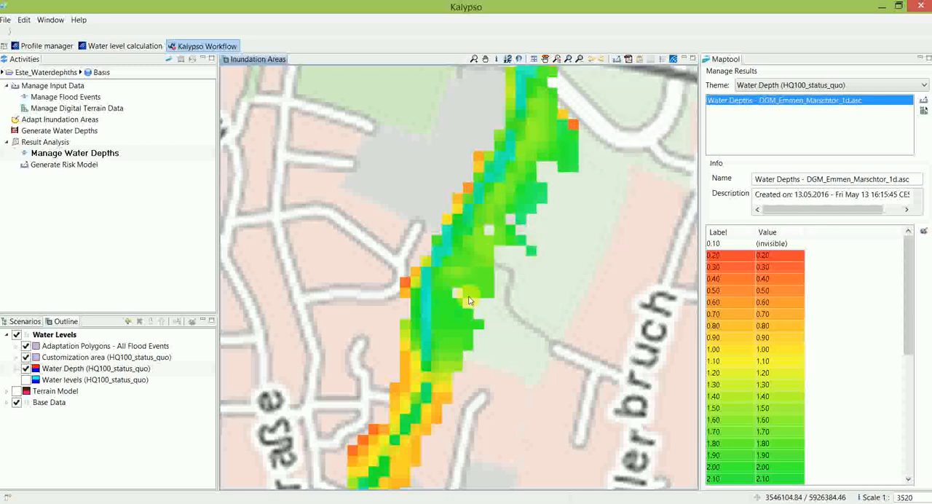
{"action": "left_click_drag", "start_coordinate": [481, 282], "coordinate": [474, 267]}
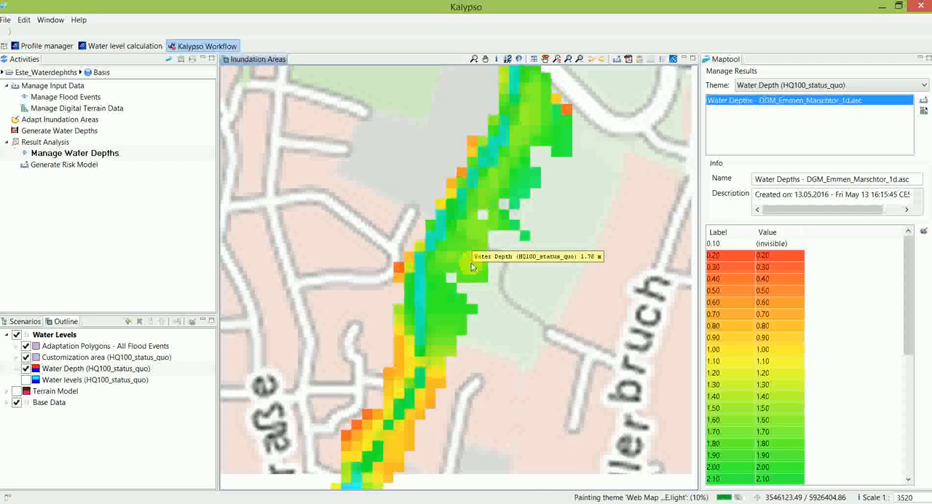
{"action": "mouse_move", "coordinate": [457, 227]}
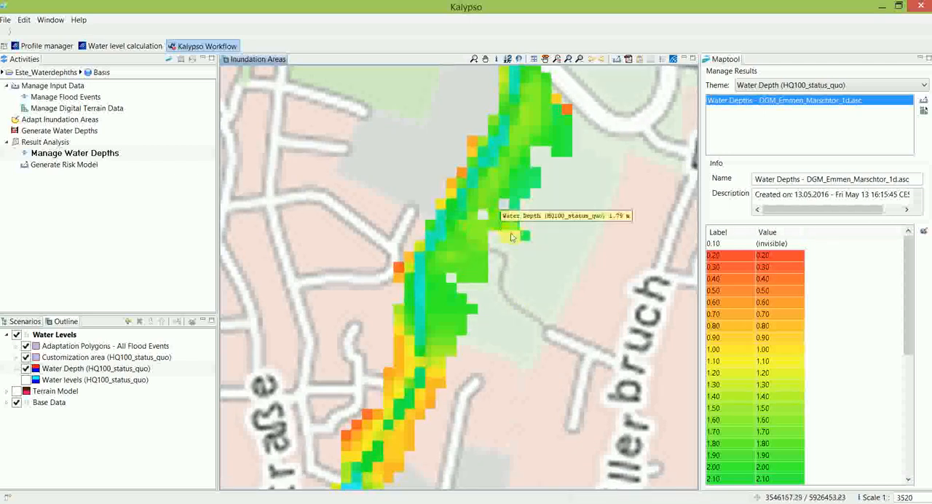
{"action": "mouse_move", "coordinate": [515, 192]}
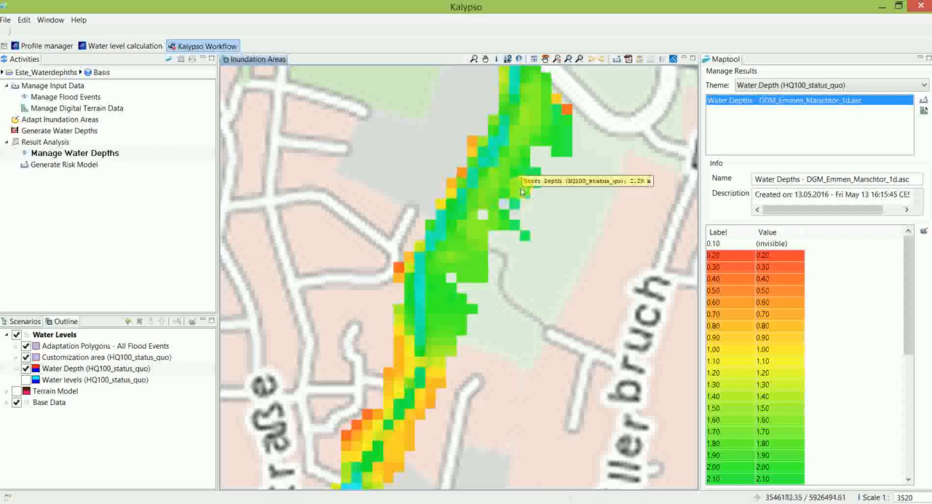